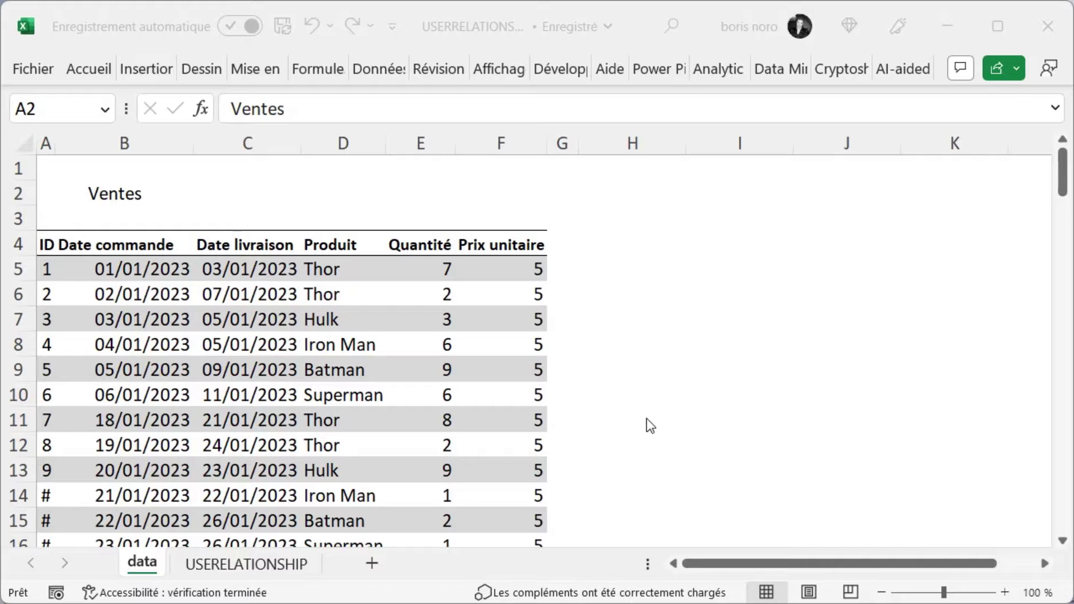
Step: Add the Ventes table to the Power Pivot data model
left_click(319, 317)
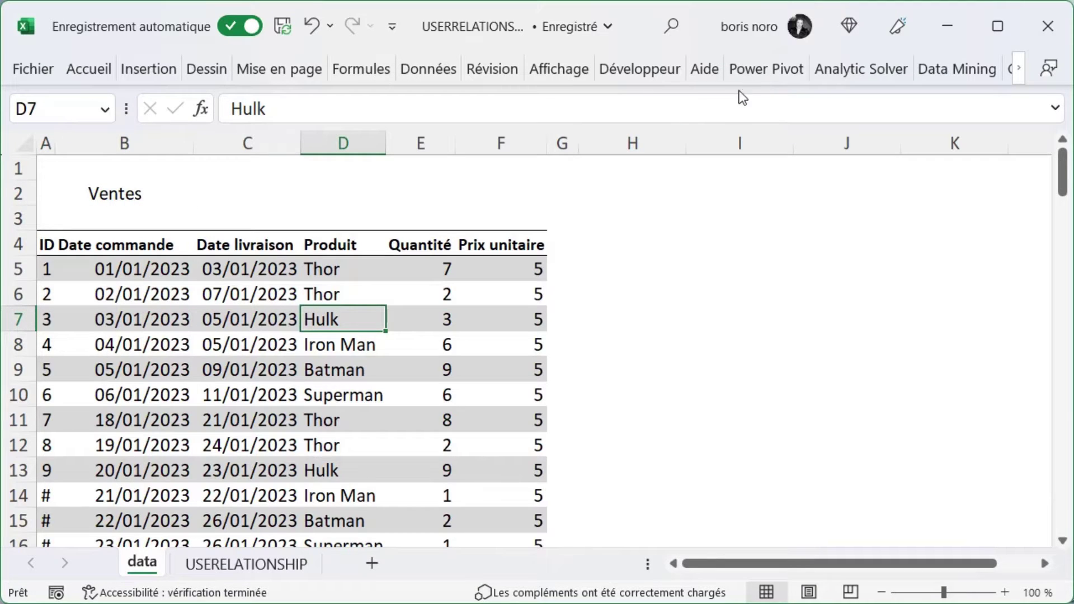
left_click(749, 72)
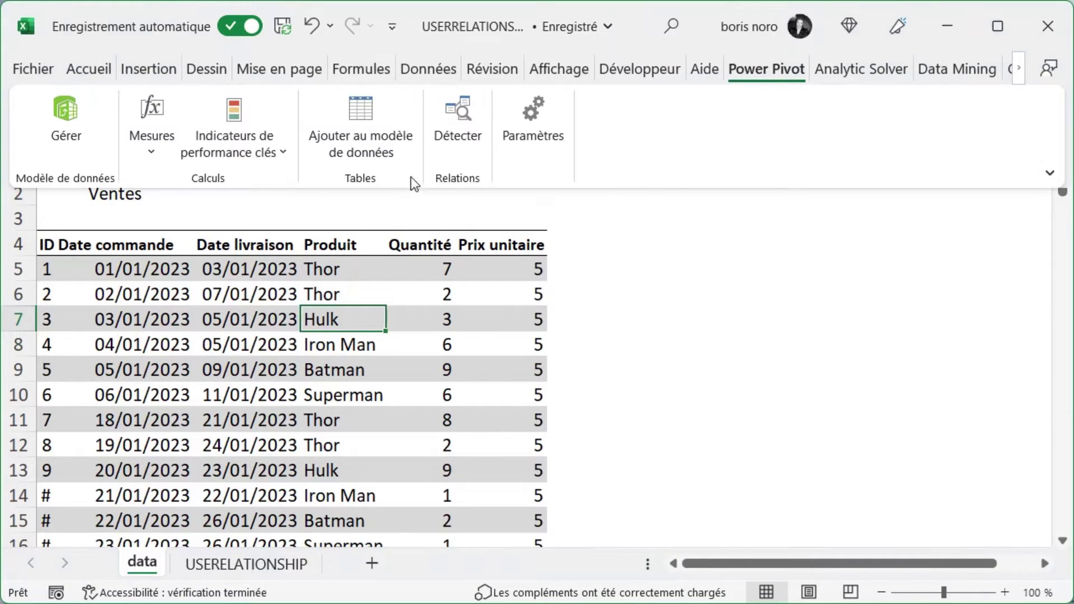
left_click(375, 132)
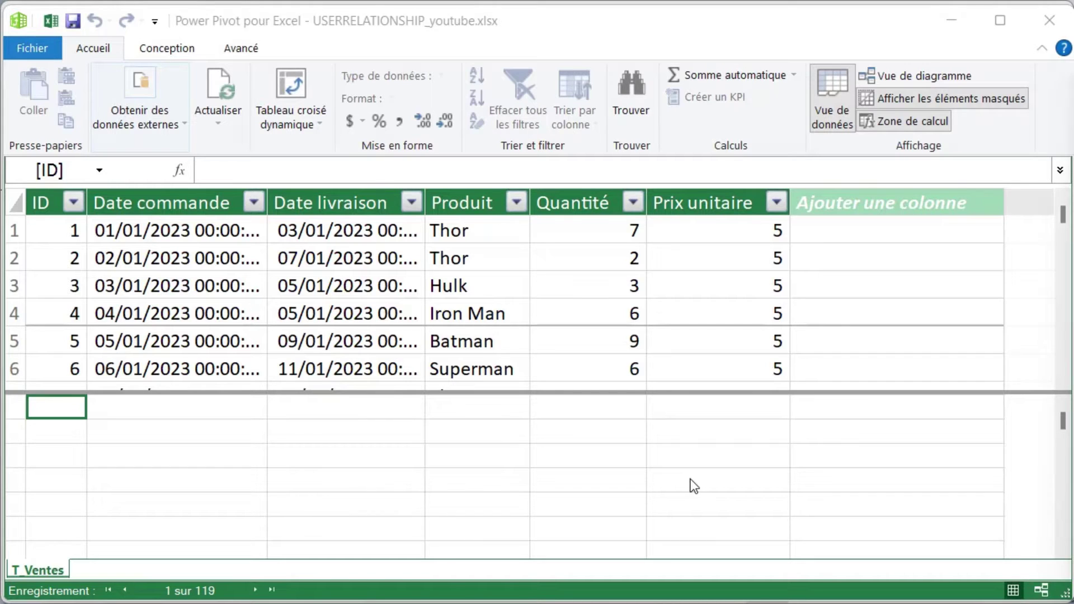
Step: Generate a new Calendar date table and show the model in diagram view
left_click(179, 52)
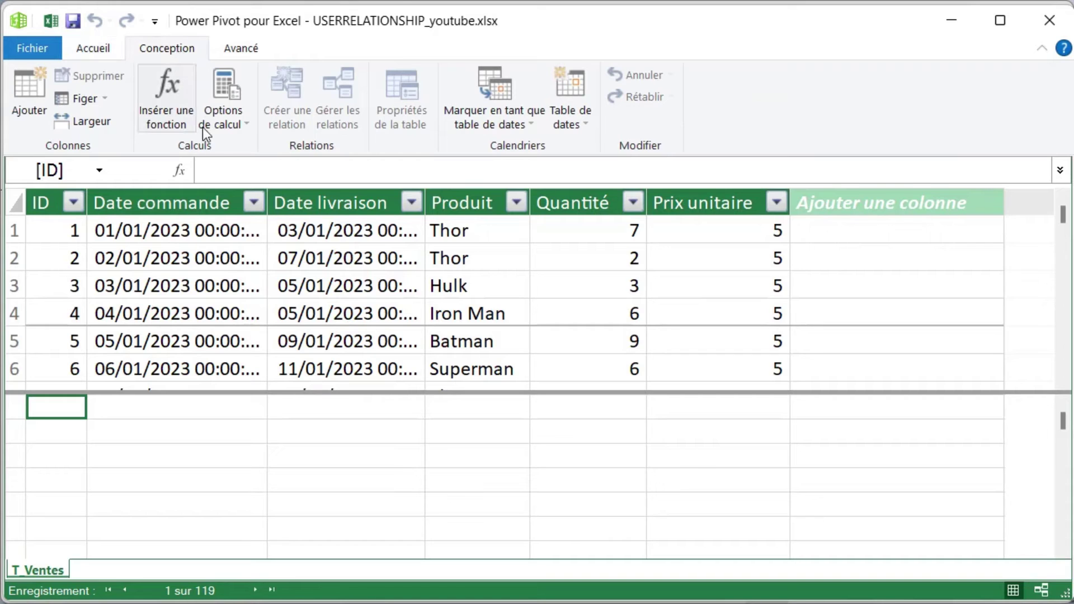
left_click(585, 125)
left_click(592, 146)
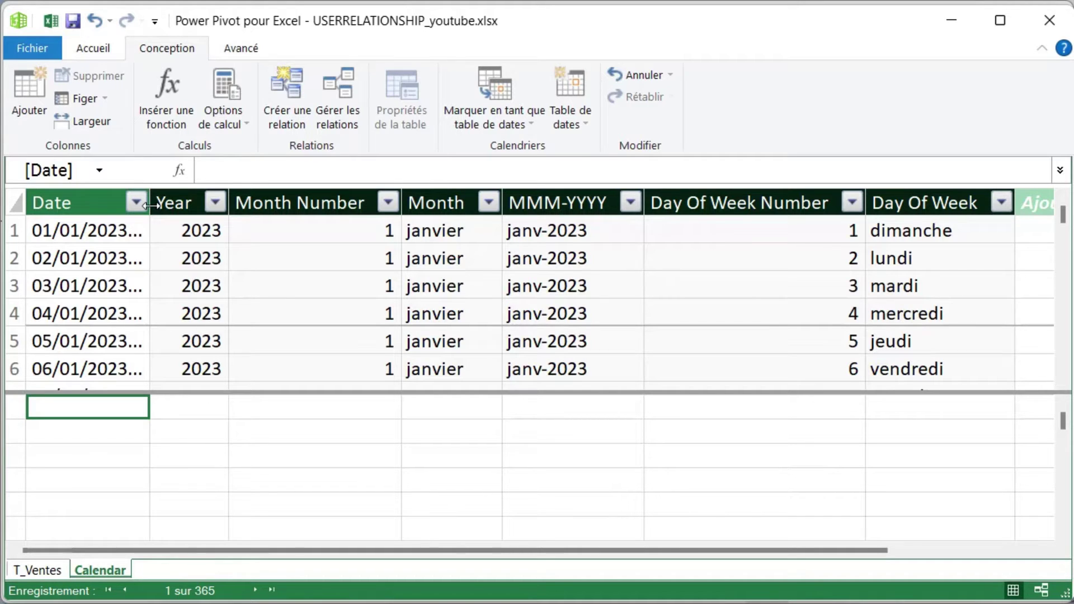
left_click(100, 49)
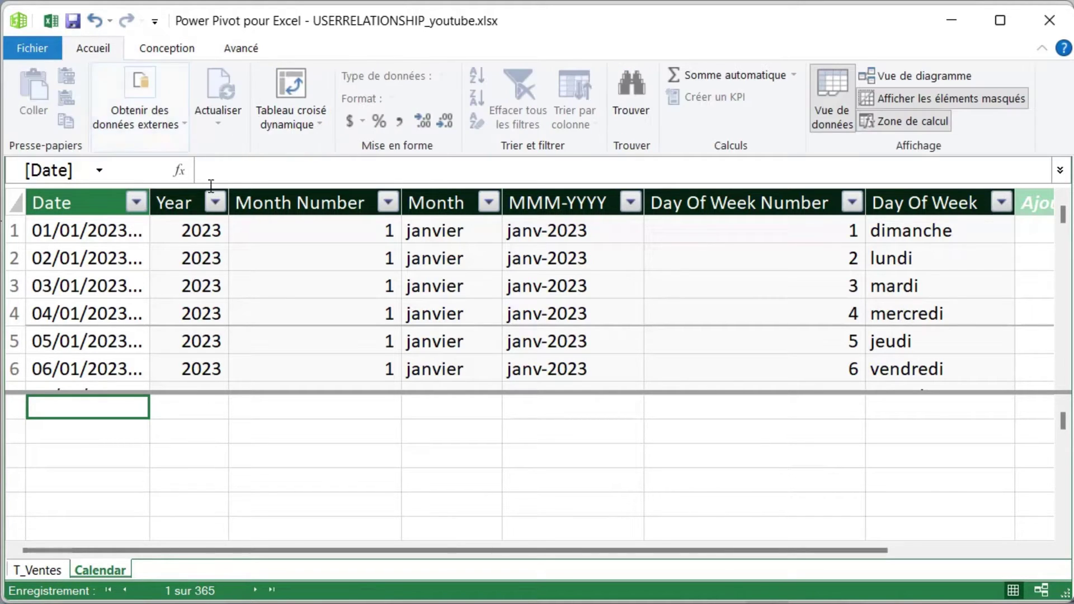
left_click(895, 77)
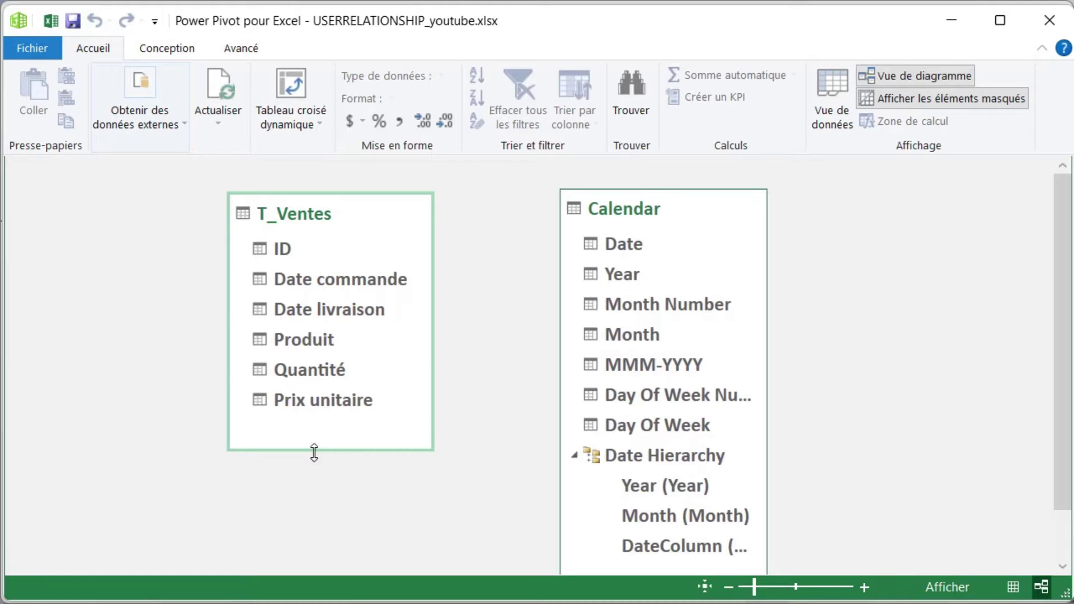
mouse_move(330, 336)
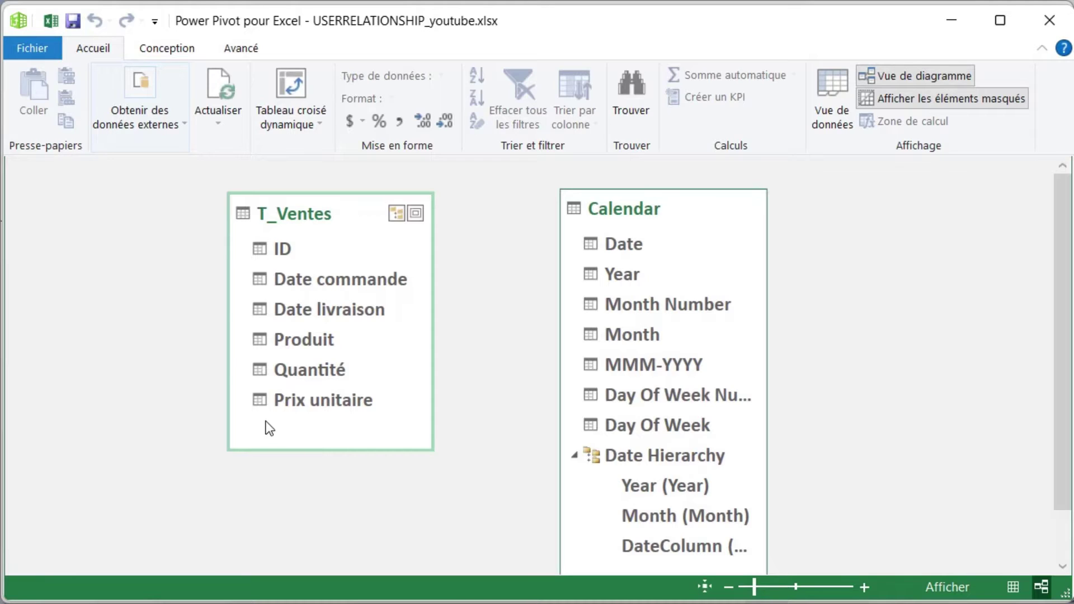
Step: Link Date commande and Date livraison in T_Ventes to Calendar Date, making Date livraison the inactive link
left_click_drag(306, 286, 602, 250)
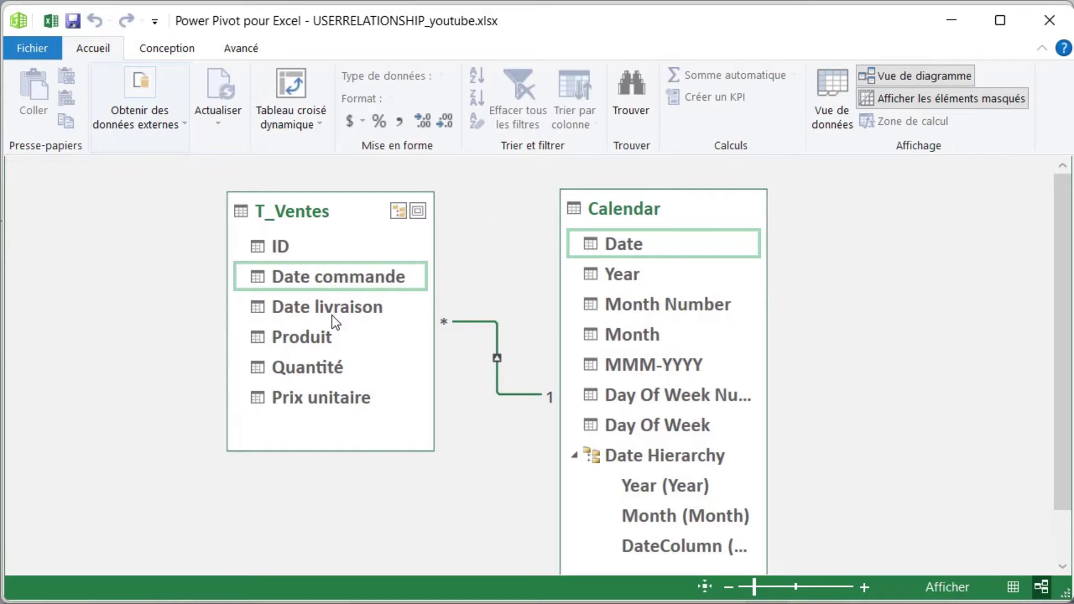
left_click_drag(331, 314, 405, 308)
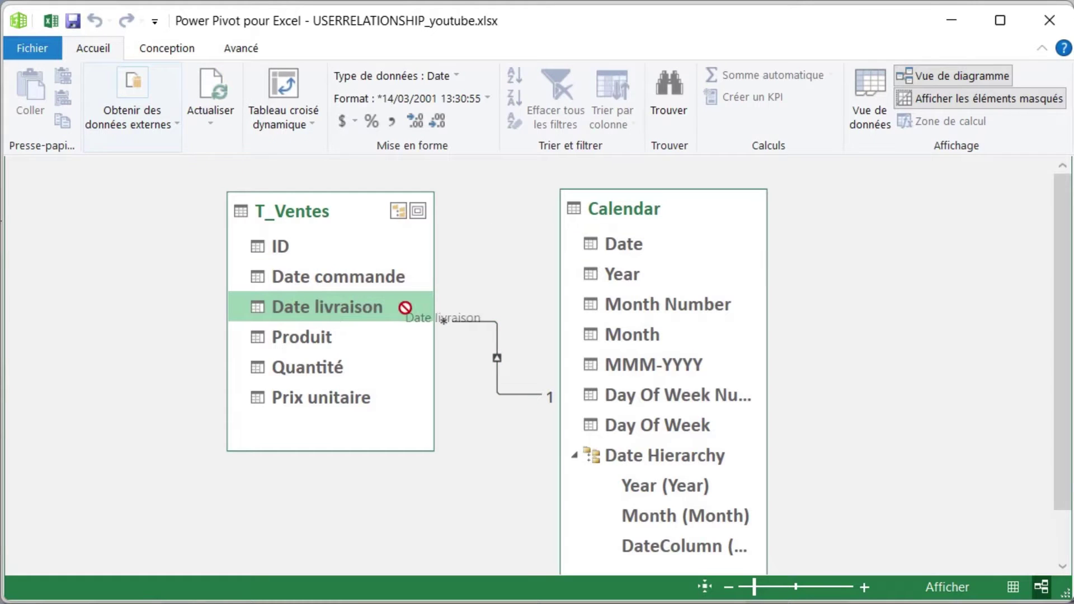
left_click_drag(405, 308, 590, 249)
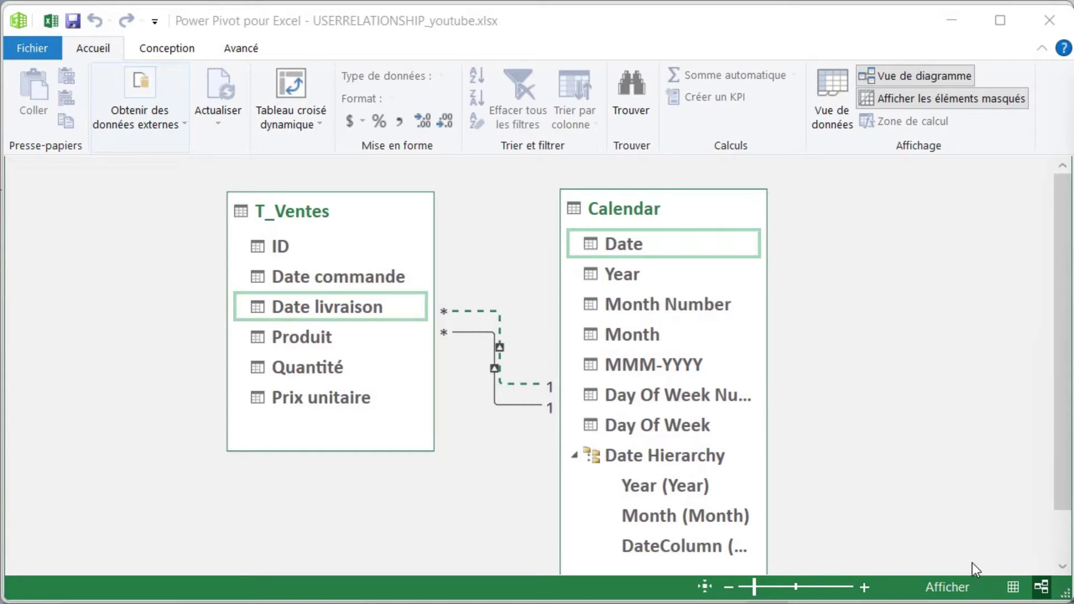
Step: Confirm the Date livraison–Calendar Date relationship is inactive, then bring up the pivot table choices
left_click(464, 317)
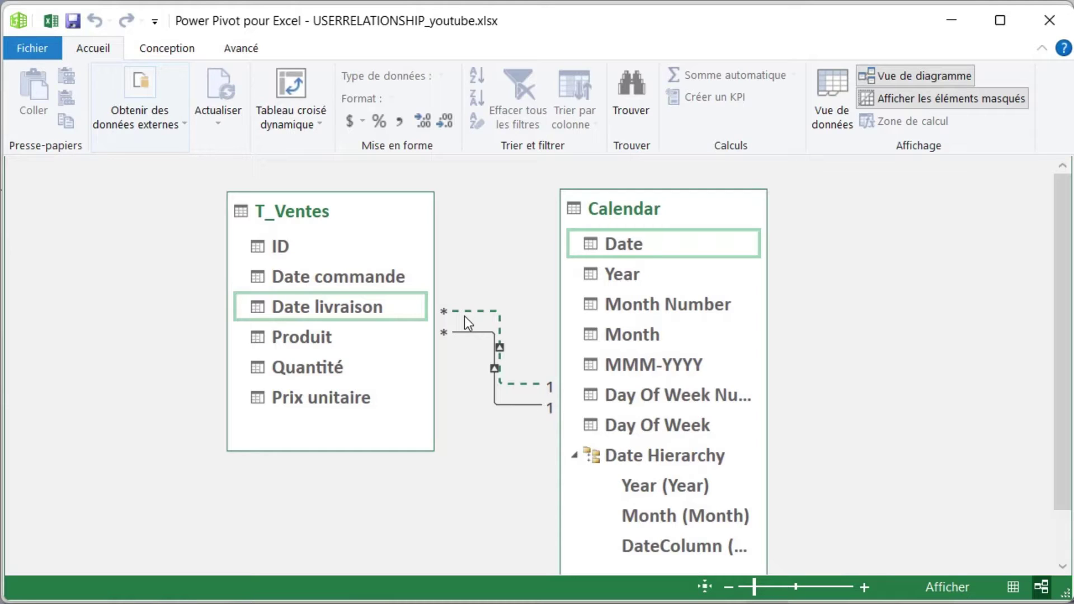
right_click(464, 316)
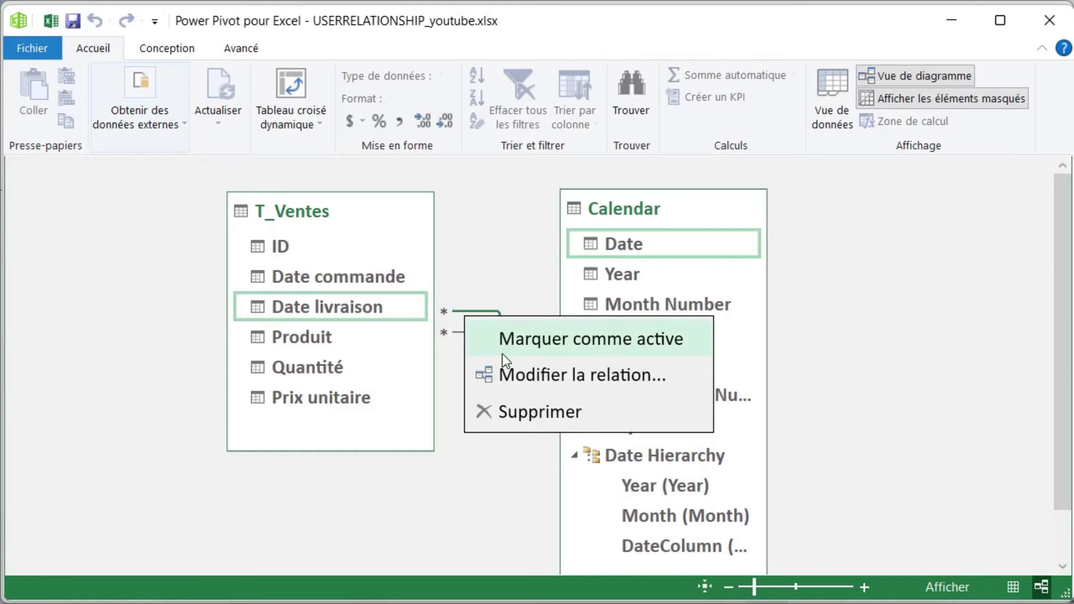
left_click(509, 375)
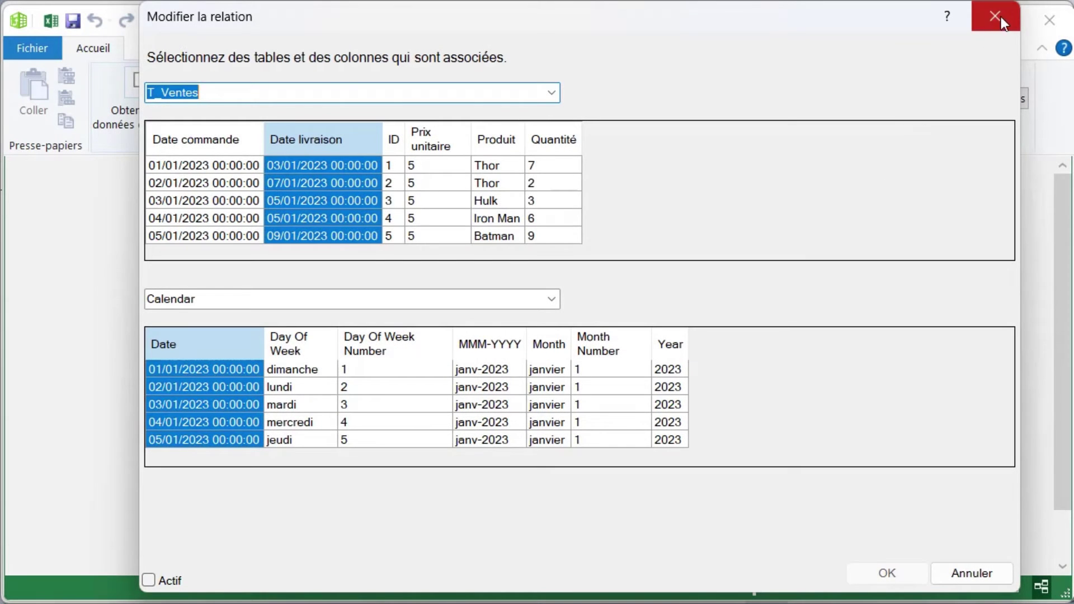
left_click(997, 17)
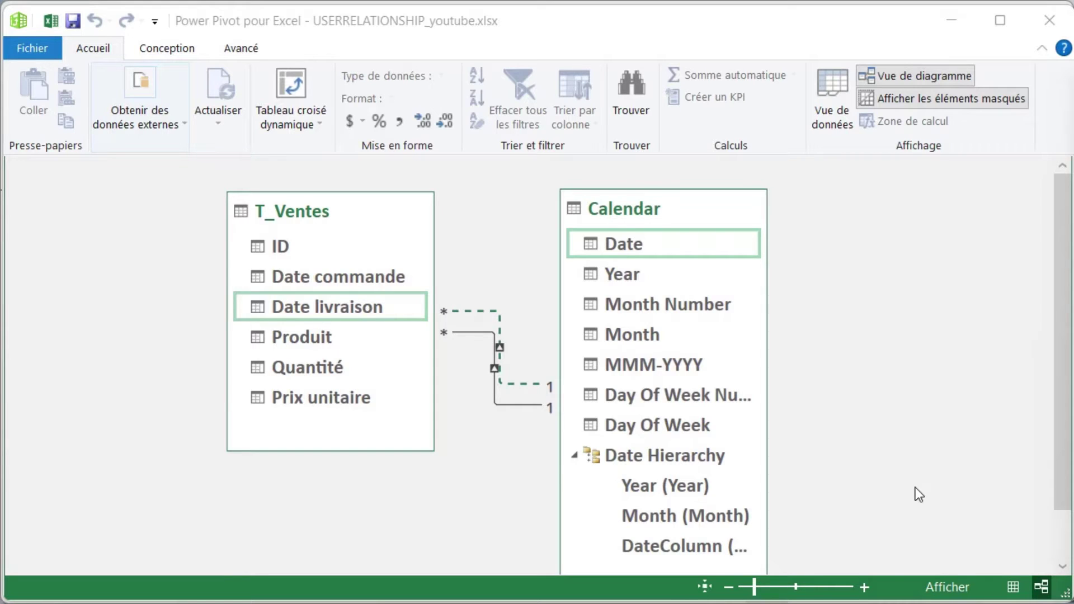
left_click(314, 125)
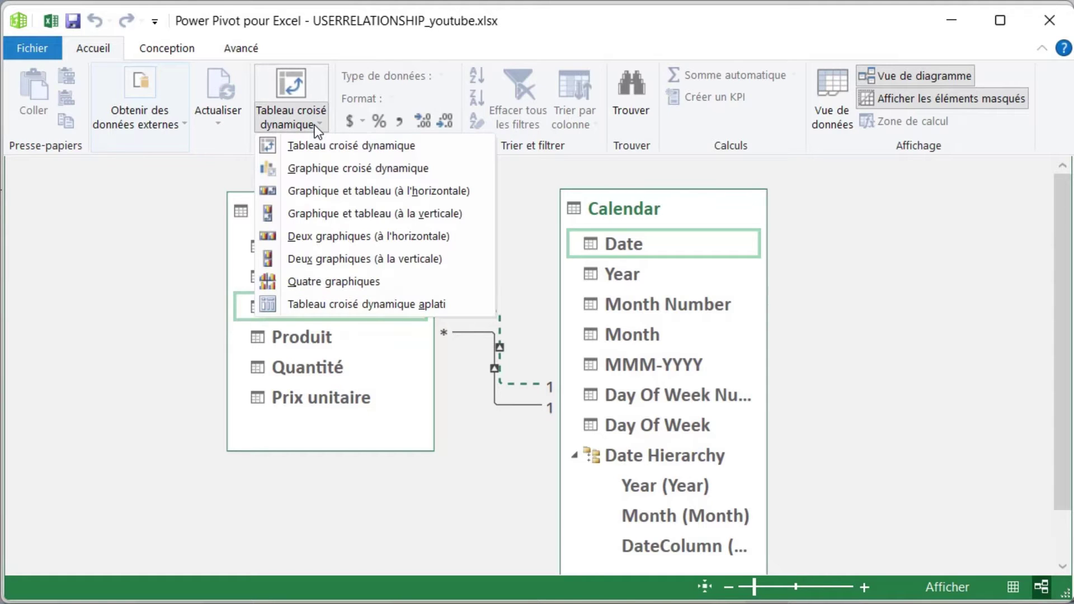
Step: Create a data-model pivot table on the existing sheet at USERELATIONSHIP!$B$5
left_click(313, 149)
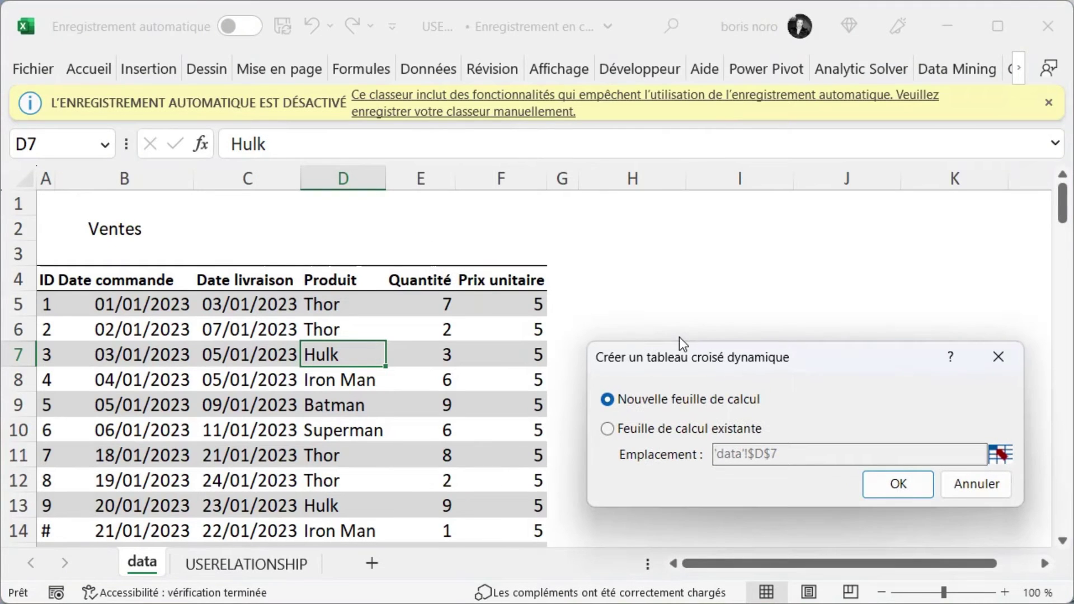
left_click(607, 429)
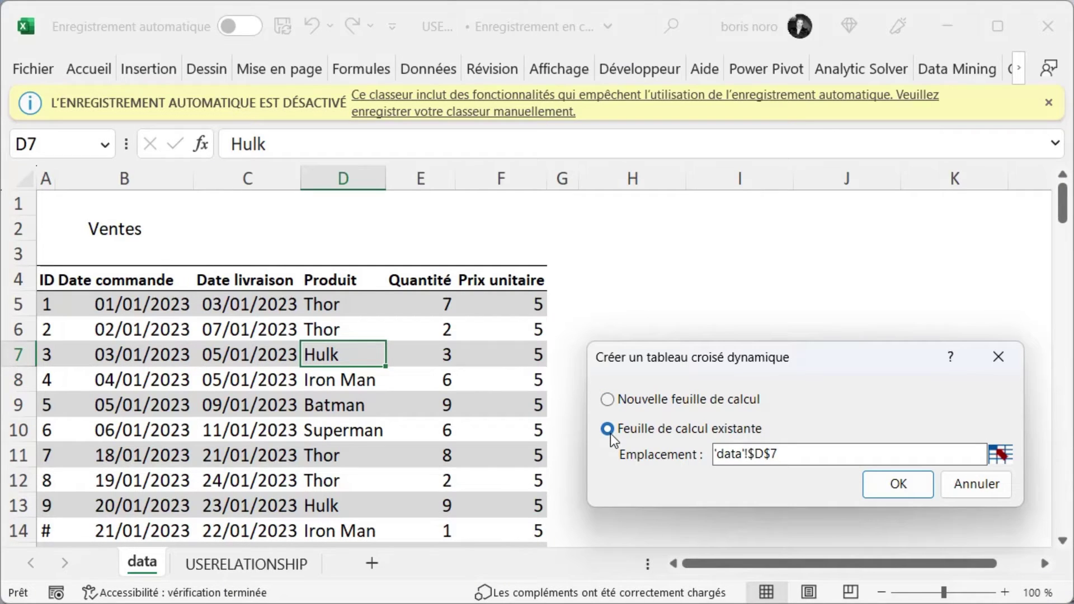
left_click(250, 563)
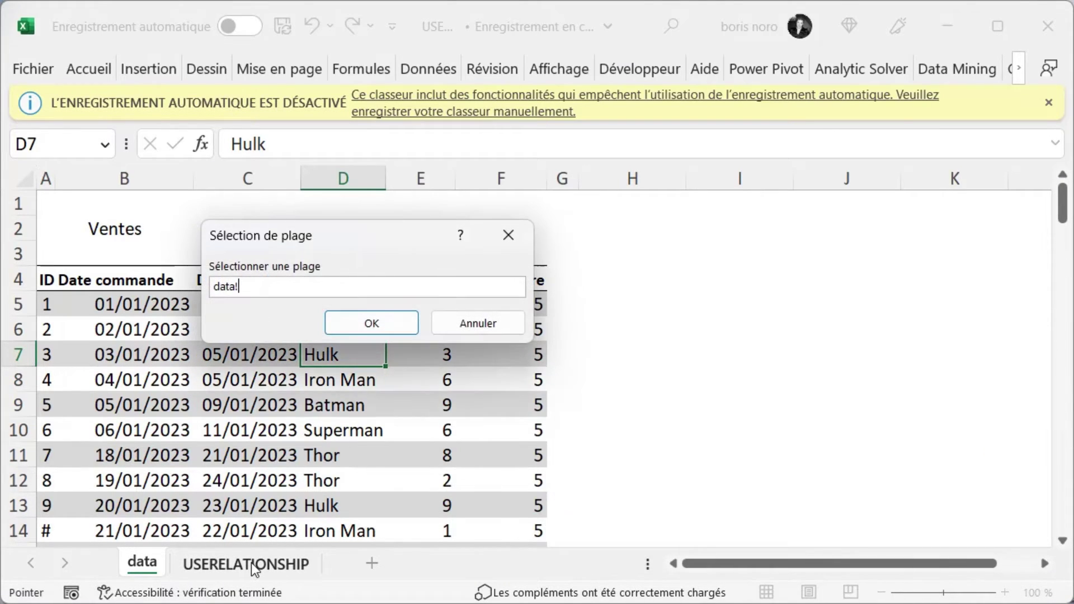
left_click(250, 563)
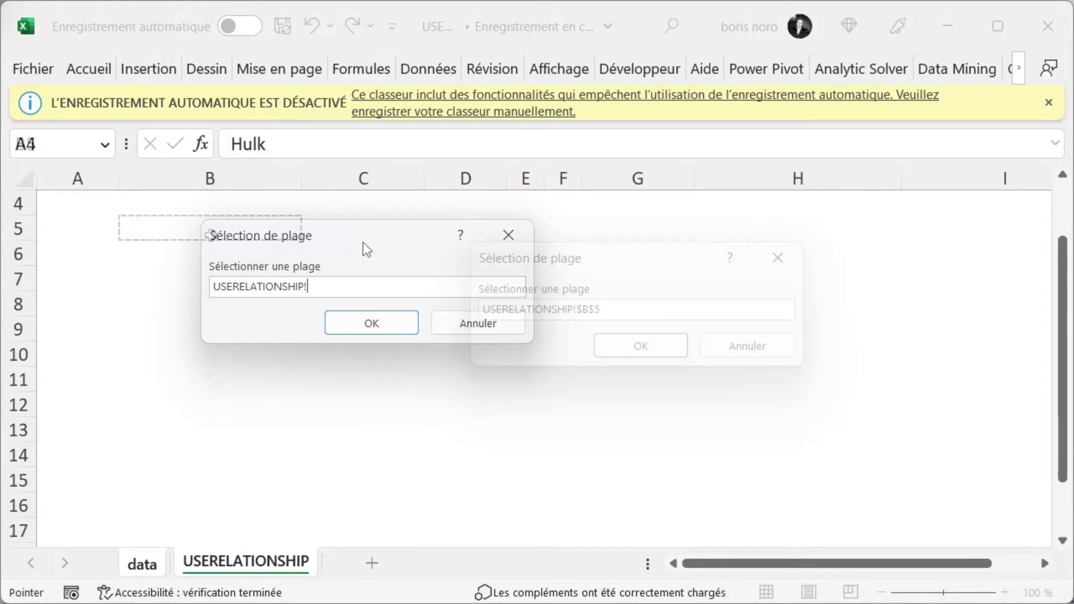
left_click(211, 235)
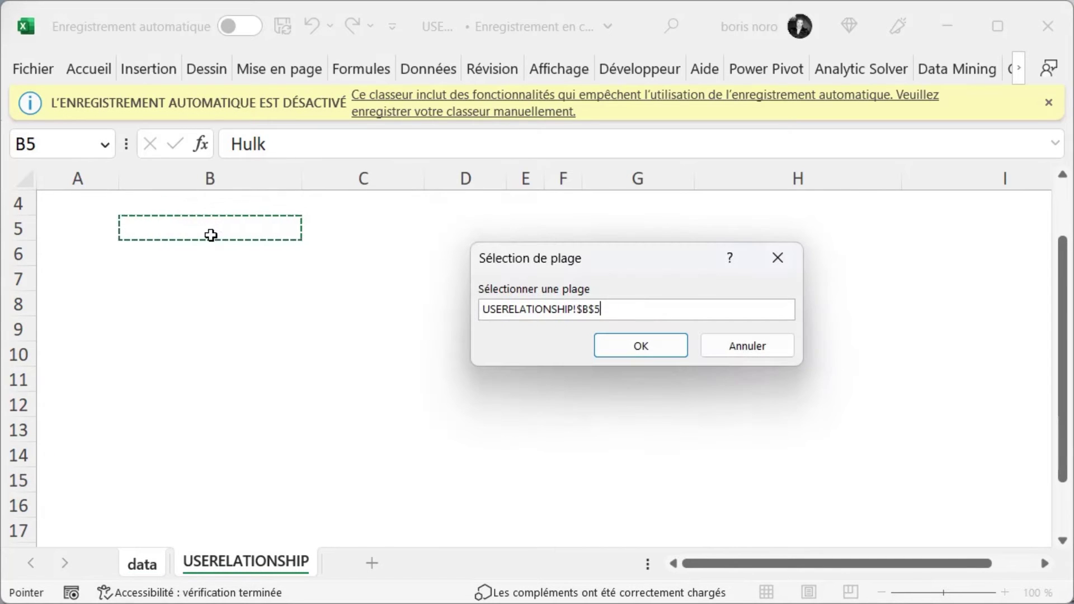
key("Return")
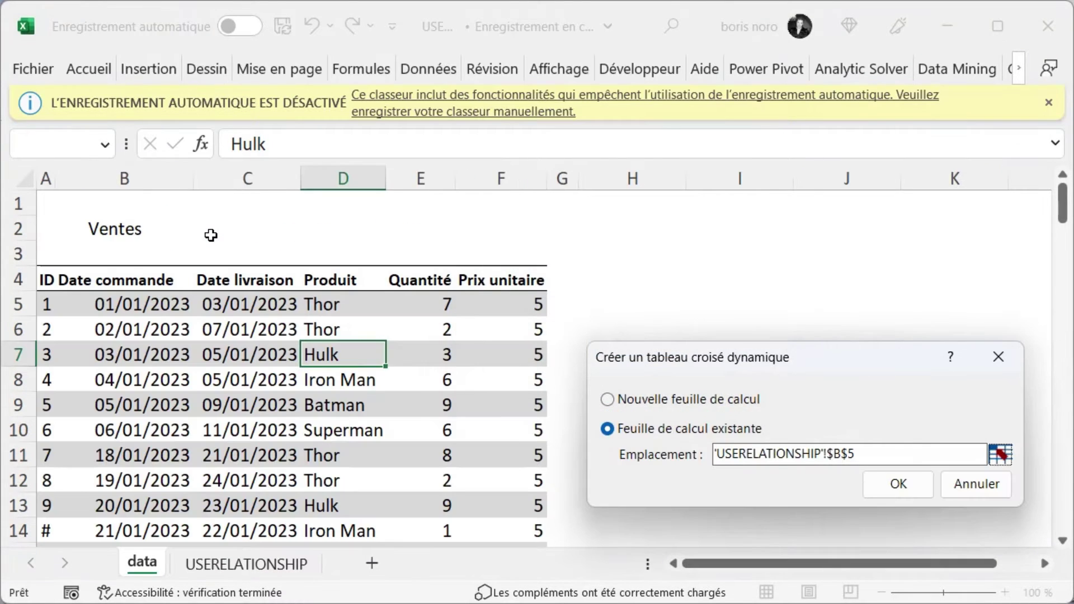
key("Return")
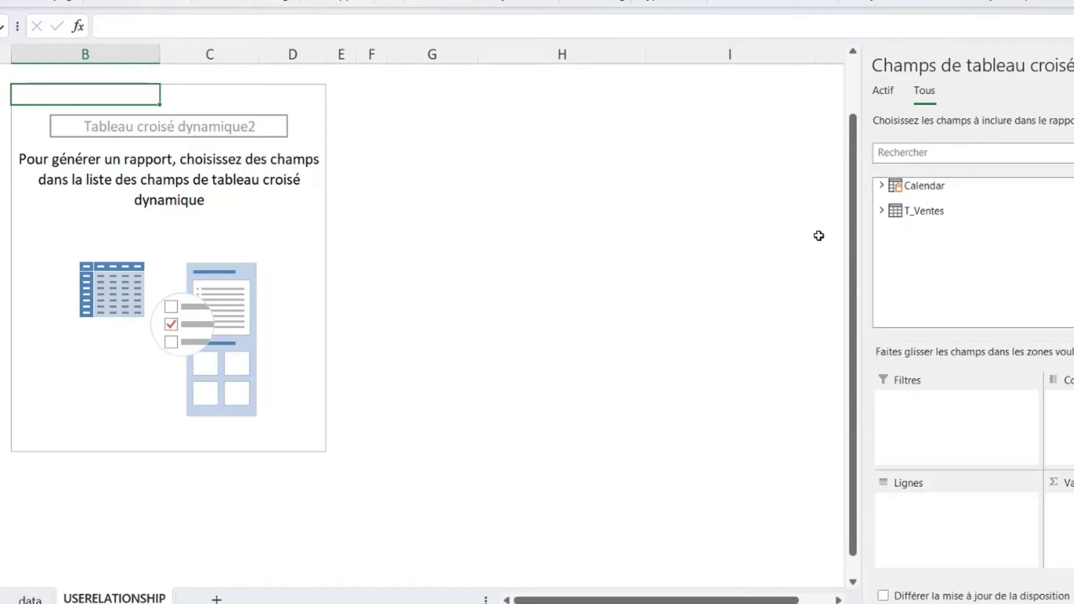
Step: Put Calendar's Month field in the pivot rows, listing janvier through décembre
left_click(882, 186)
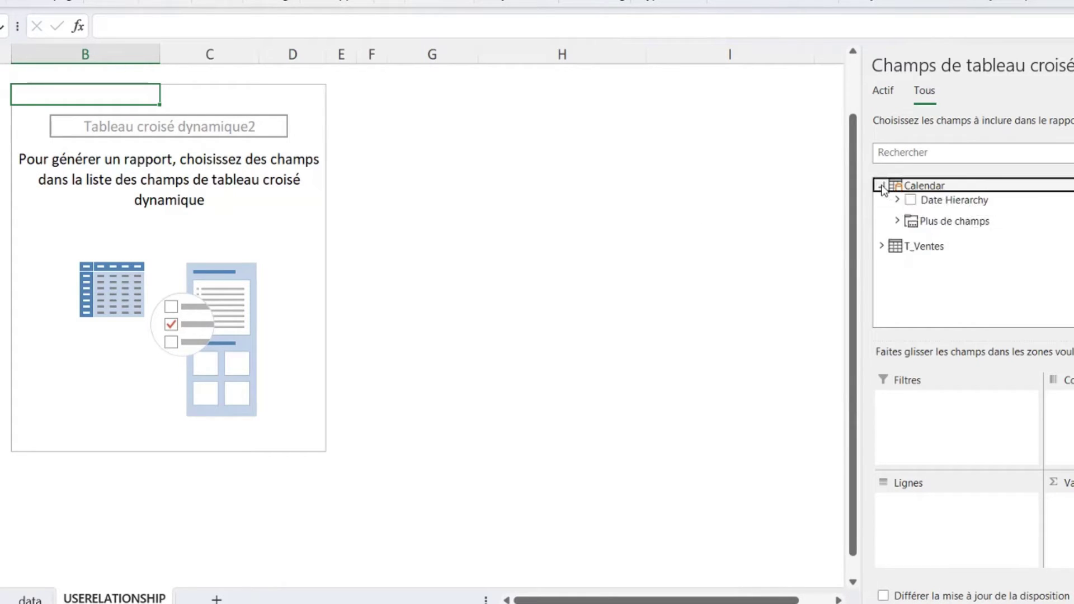
left_click(897, 223)
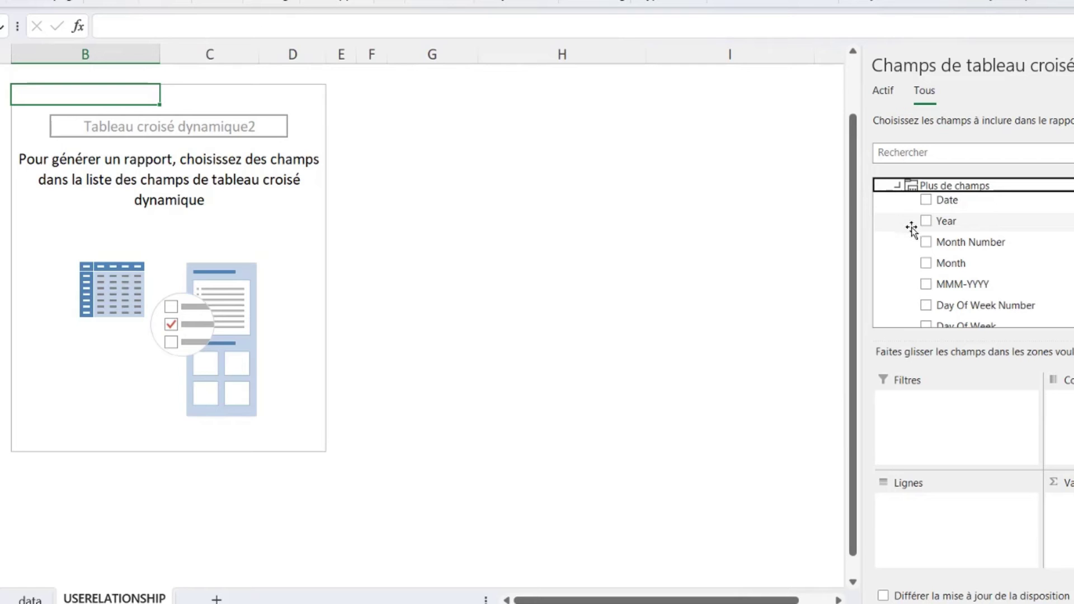
left_click_drag(933, 268, 931, 523)
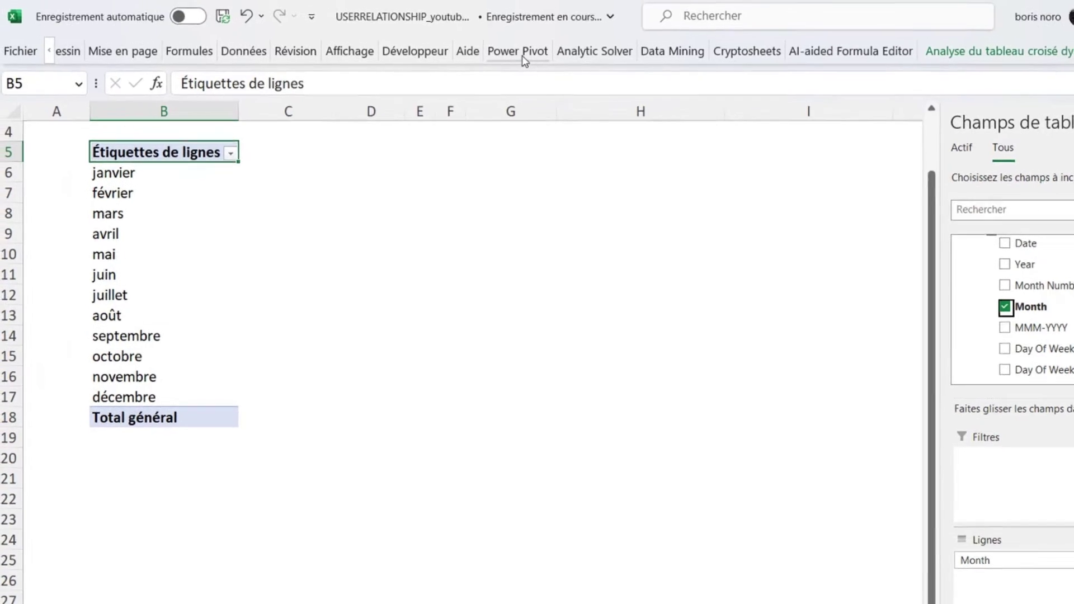
left_click(524, 59)
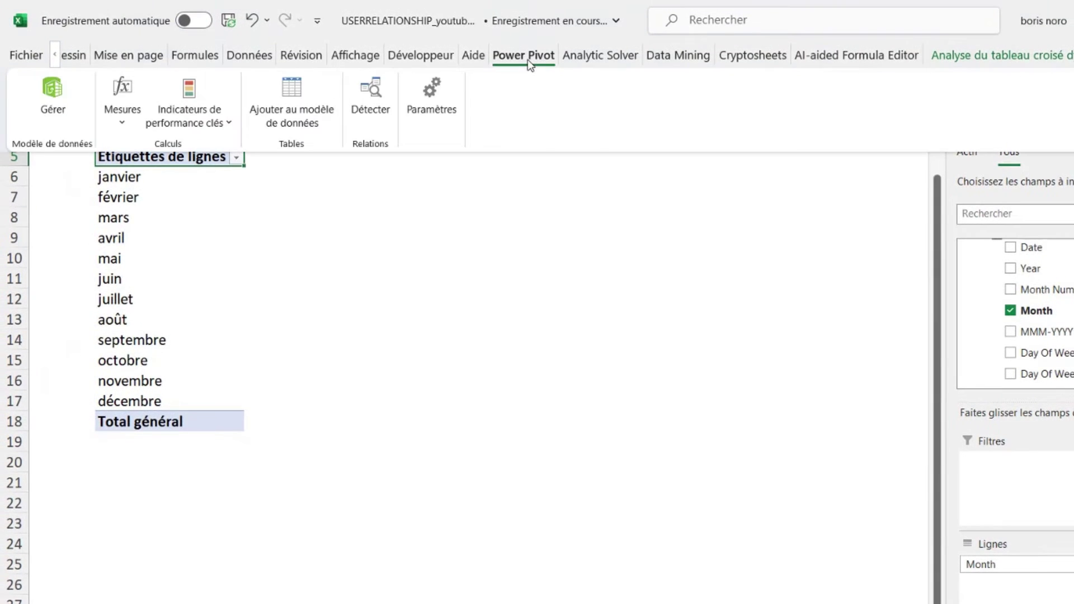
Step: Create the Somme_Qté measure =sum(T_Ventes[Quantité]) so monthly totals fill the pivot
left_click(124, 123)
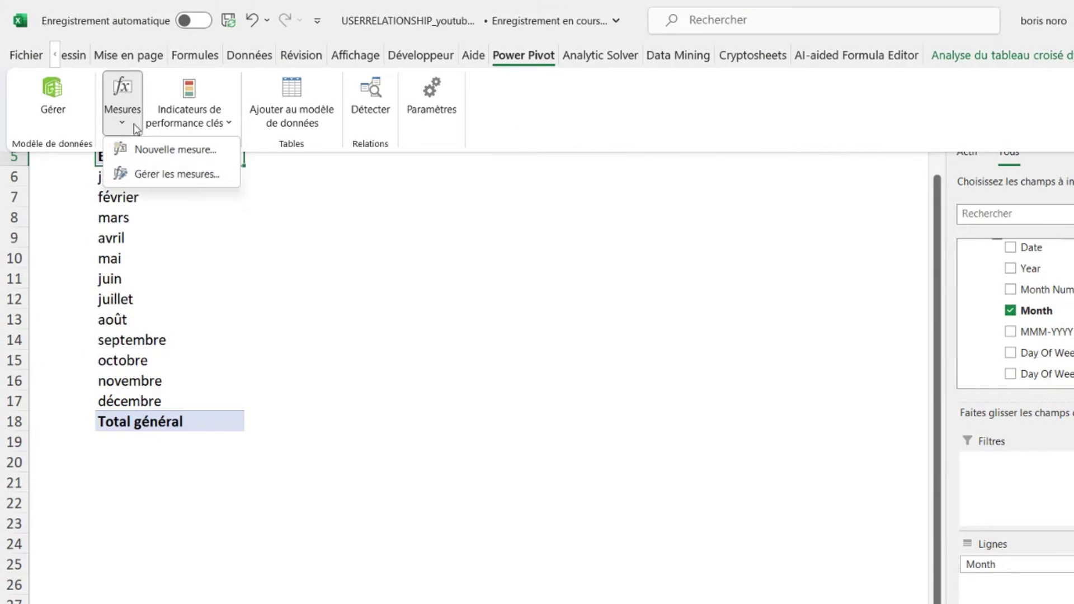
left_click(177, 149)
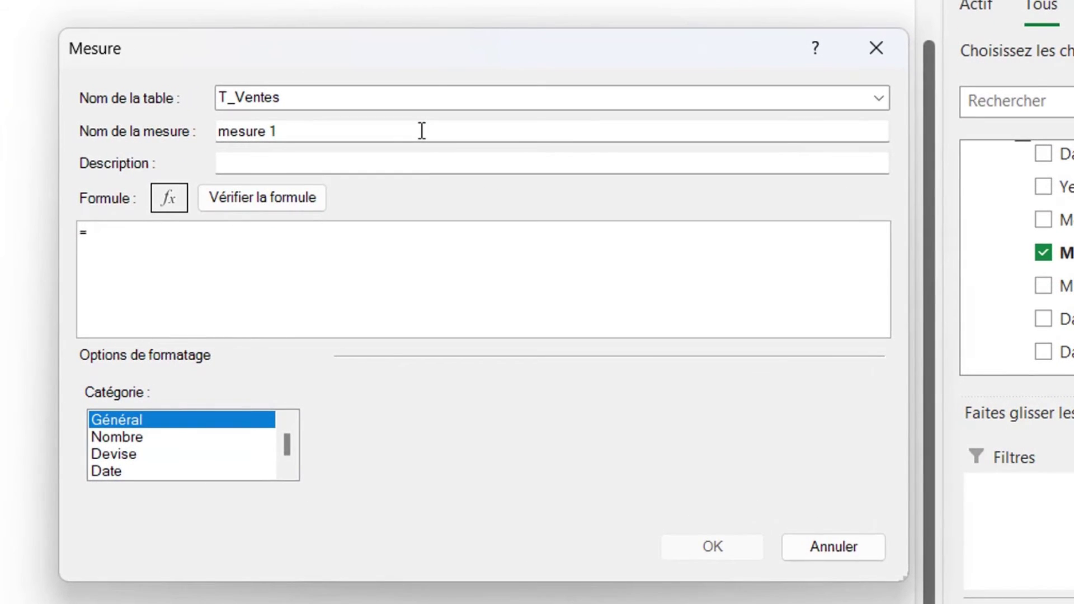
left_click(422, 131)
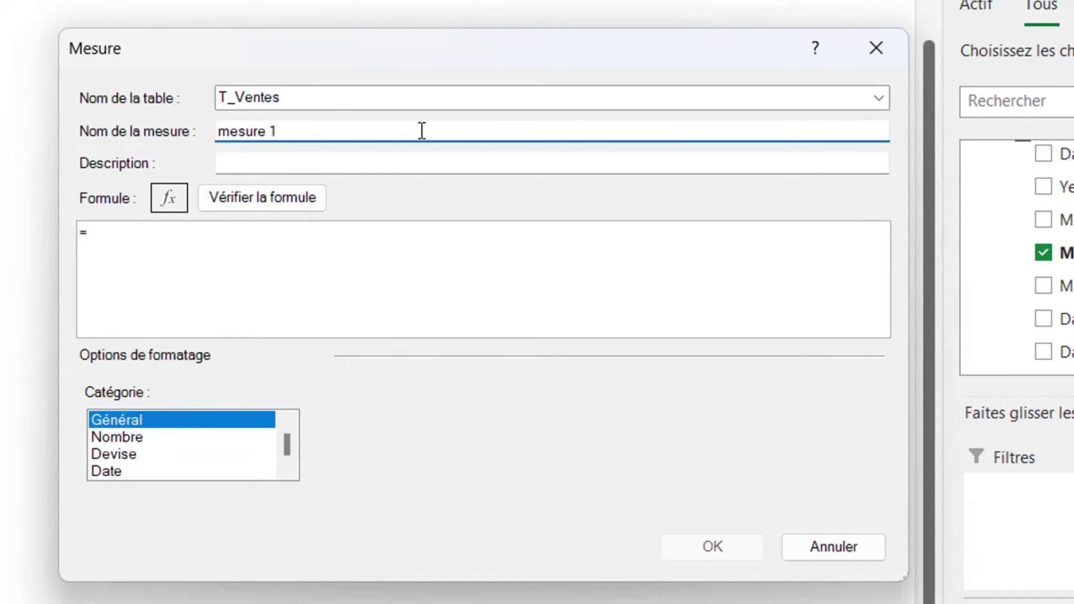
key("BackSpace")
key("BackSpace")
key("BackSpace")
key("BackSpace")
key("BackSpace")
type("Somme_Qté")
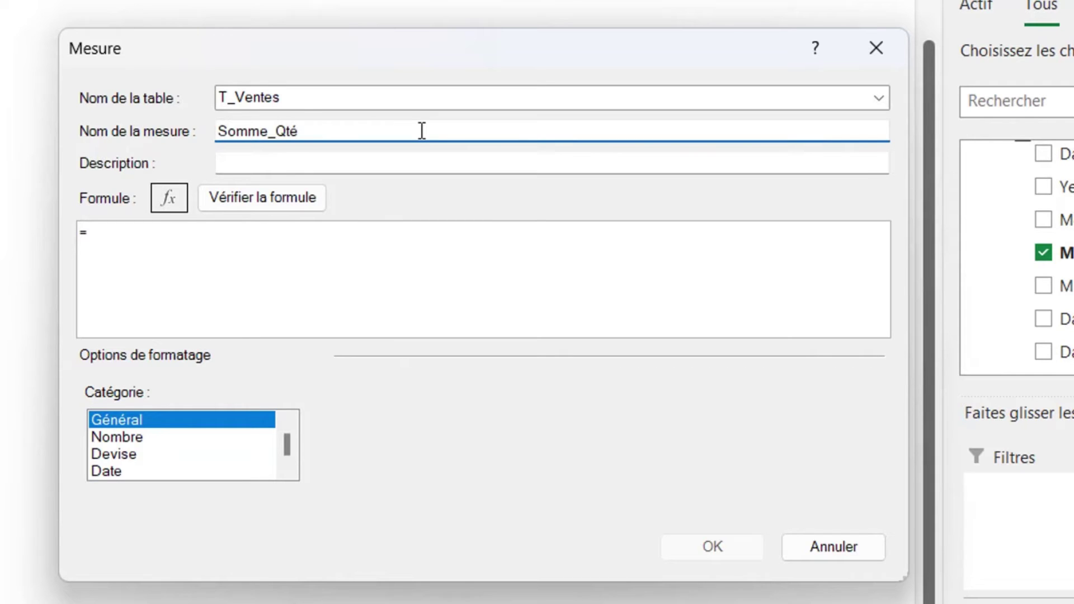
left_click(117, 238)
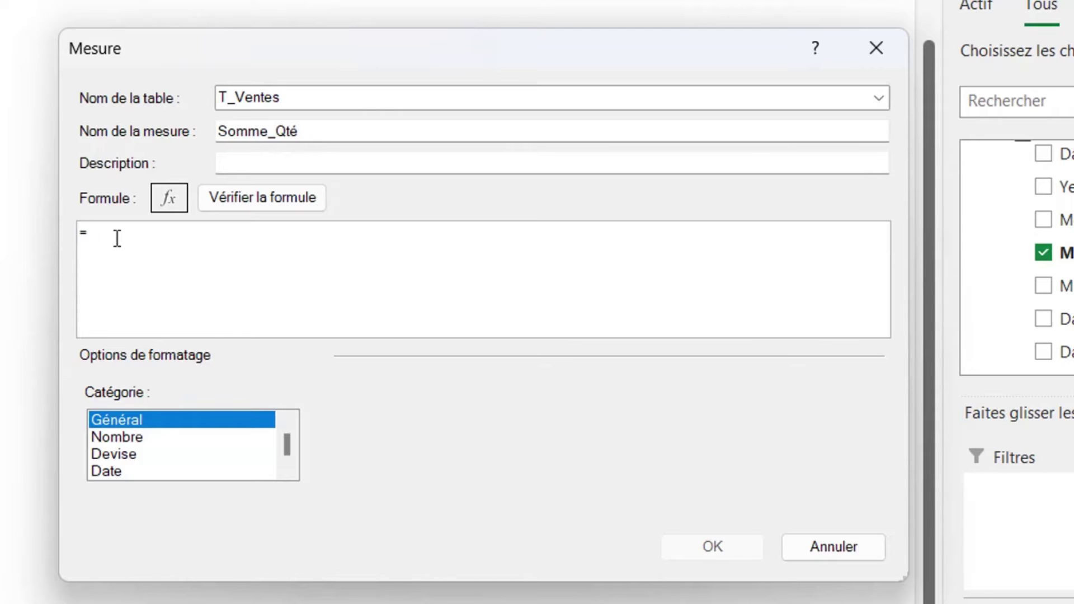
type("sum(T_")
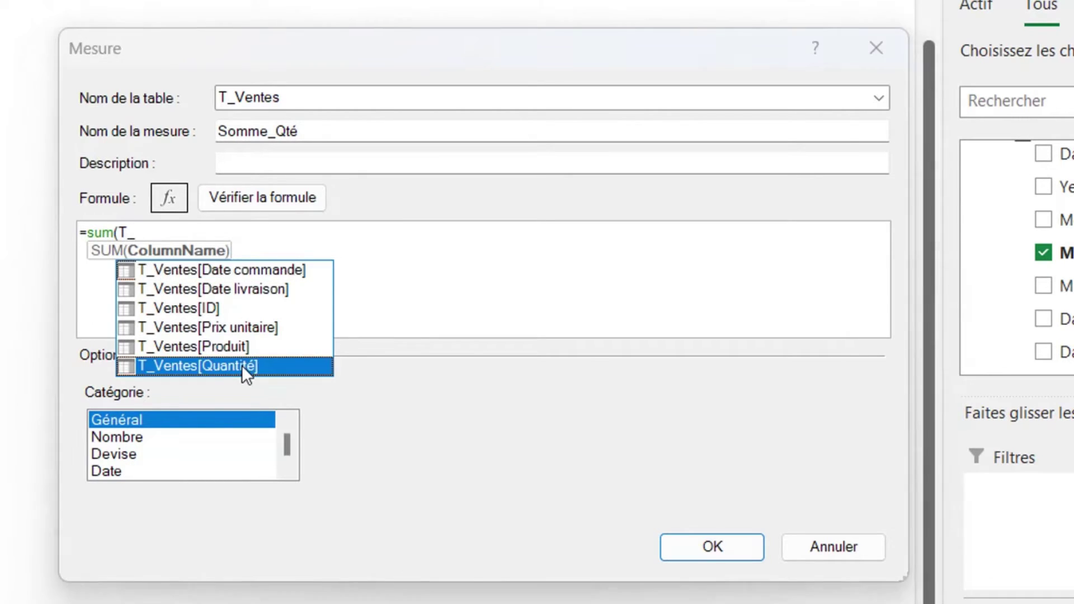
double_click(242, 365)
type(")")
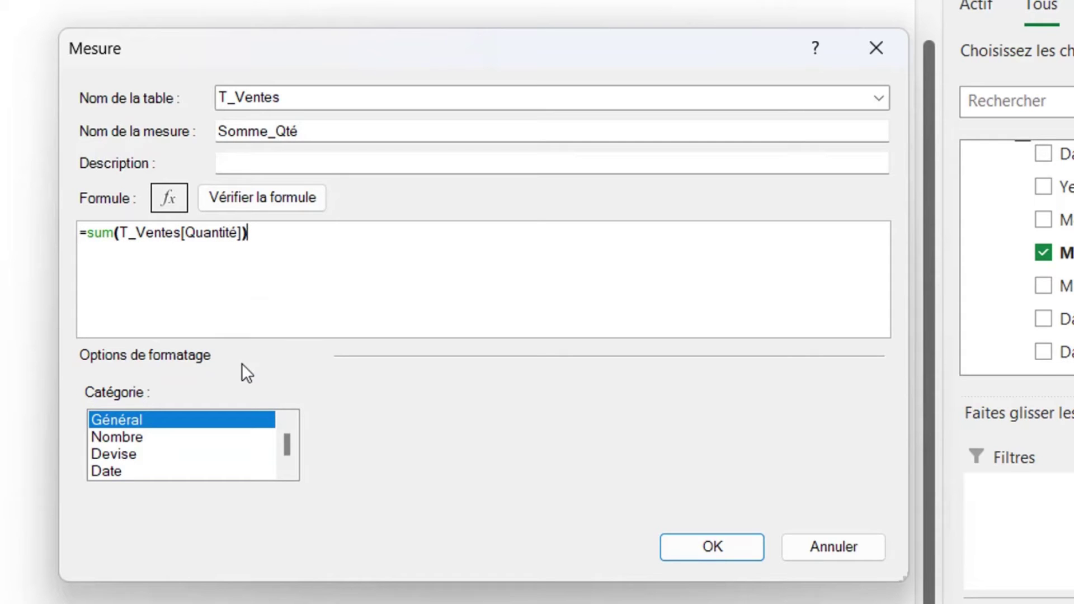
left_click(691, 549)
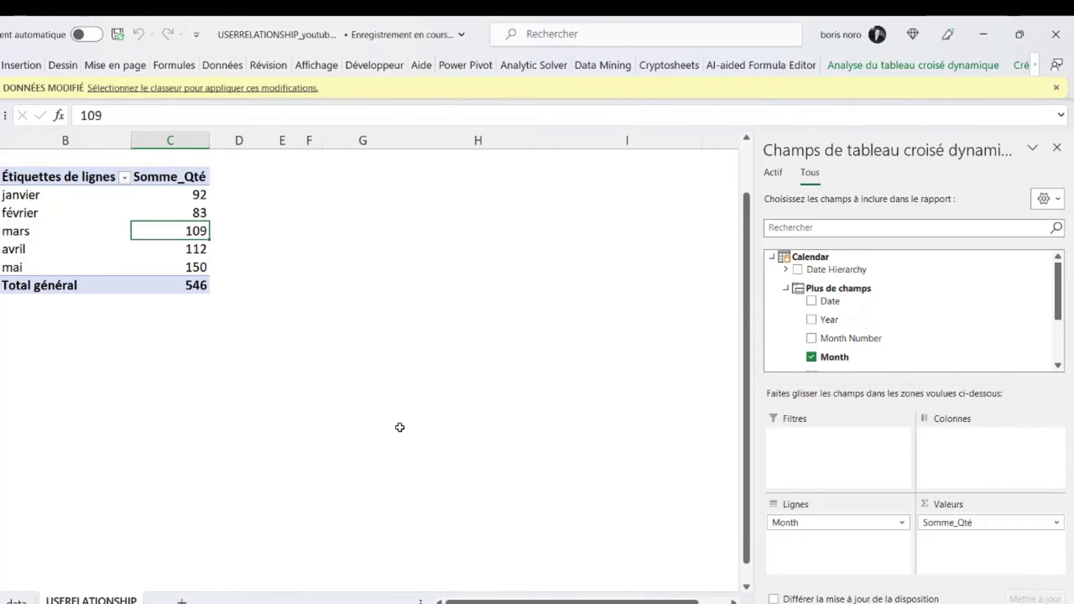
Step: Review the T_Ventes–Calendar relationships in Power Pivot's diagram, then go to the data sheet
left_click(458, 69)
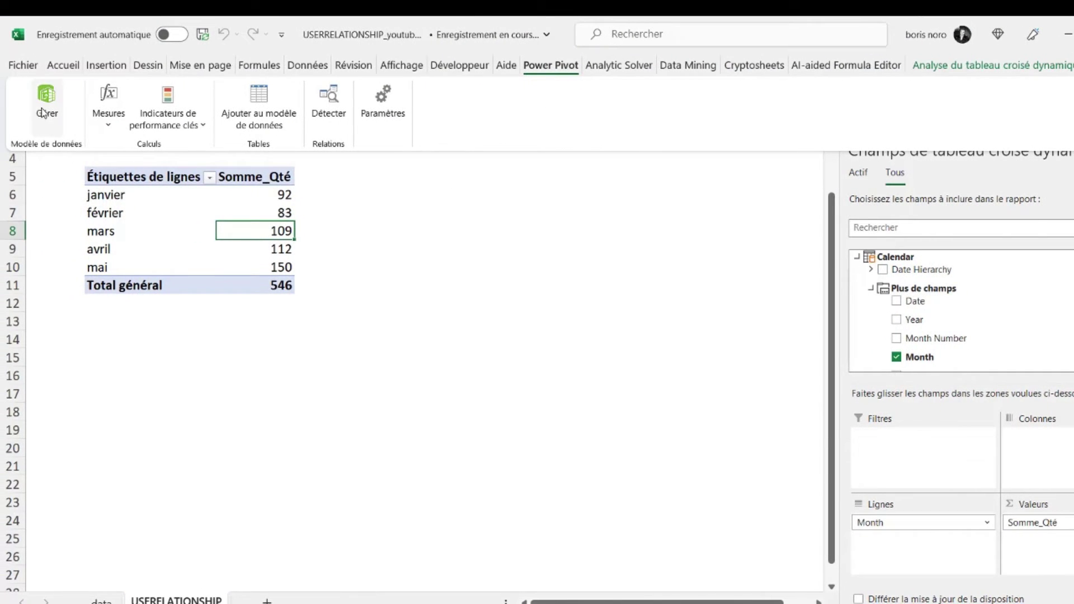
left_click(44, 113)
left_click(343, 257)
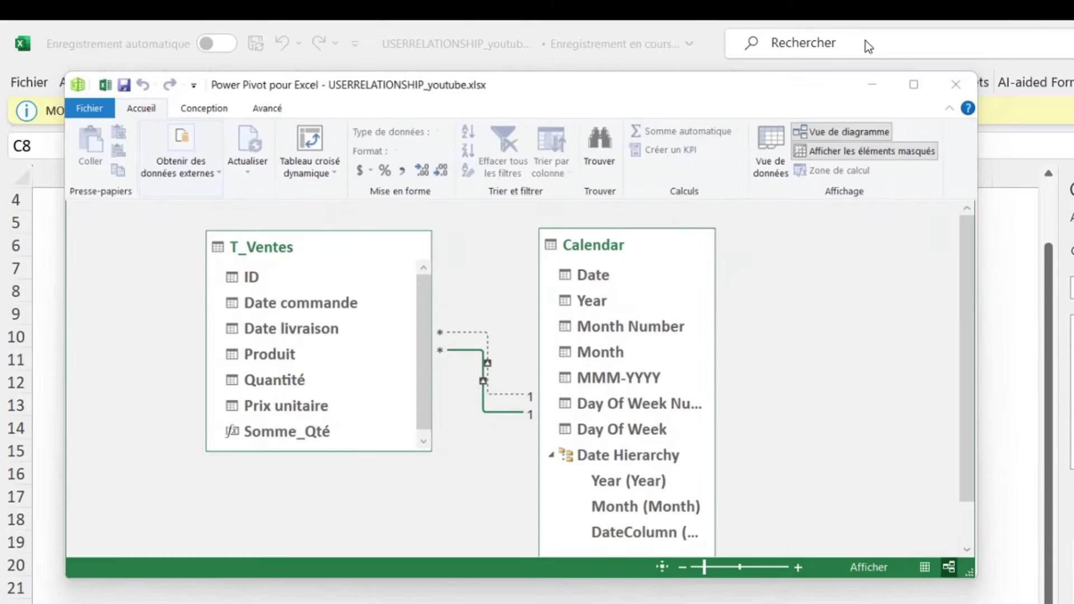
left_click(863, 44)
key("Up")
key("Up")
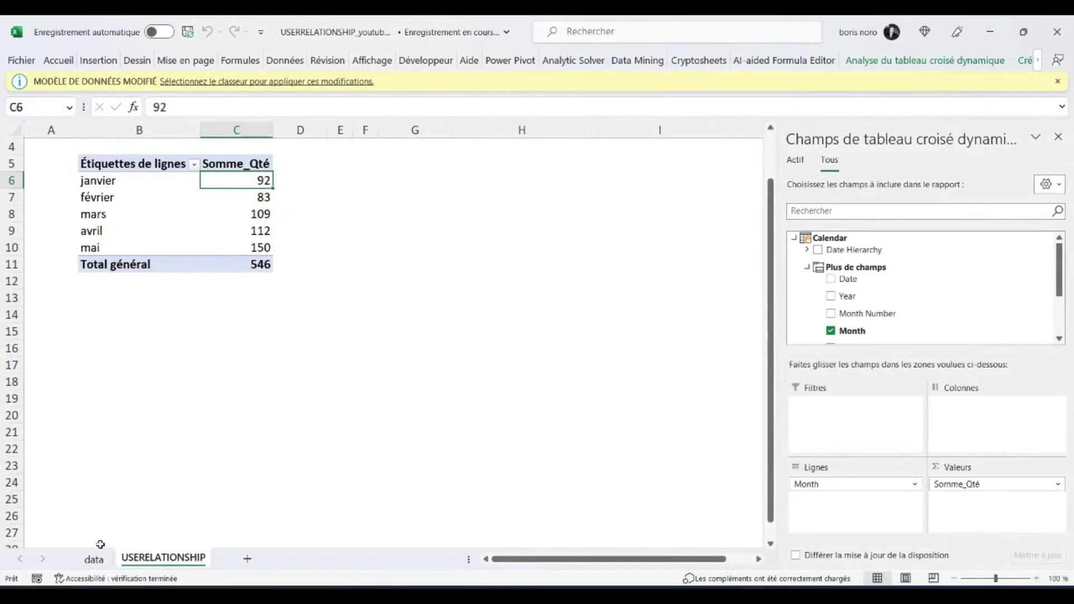
left_click(95, 558)
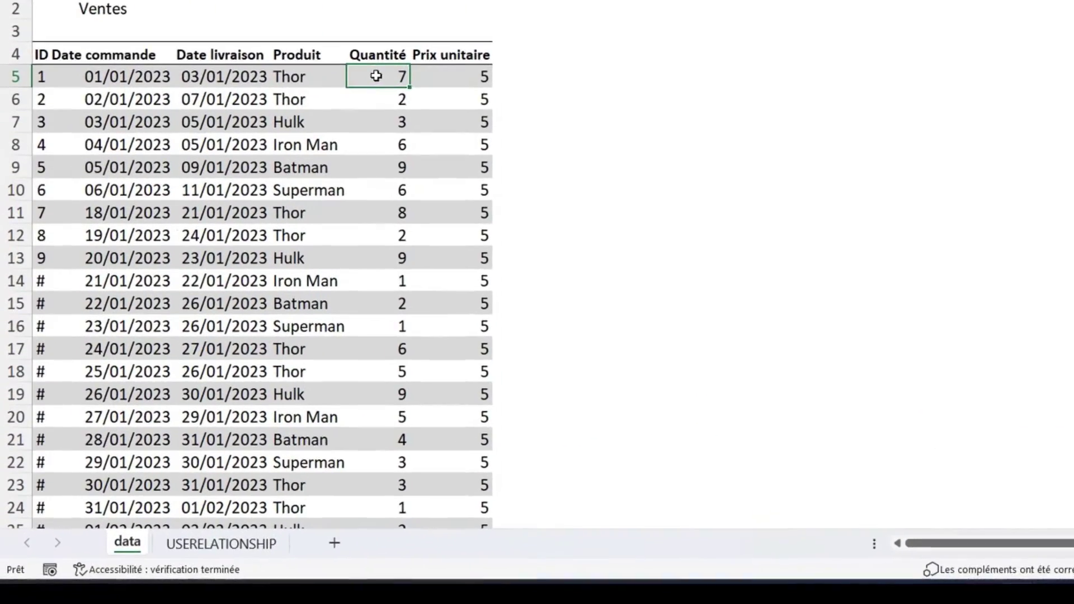
Step: Paste January's order-date quantity total, 92, into an empty cell beside the table
left_click_drag(376, 75, 359, 504)
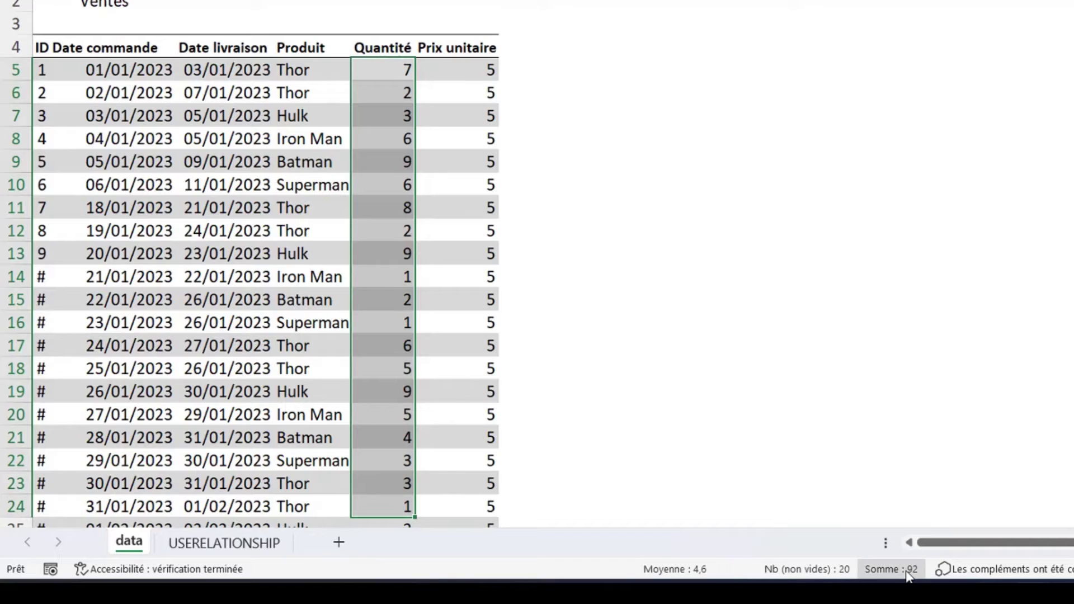
left_click(648, 96)
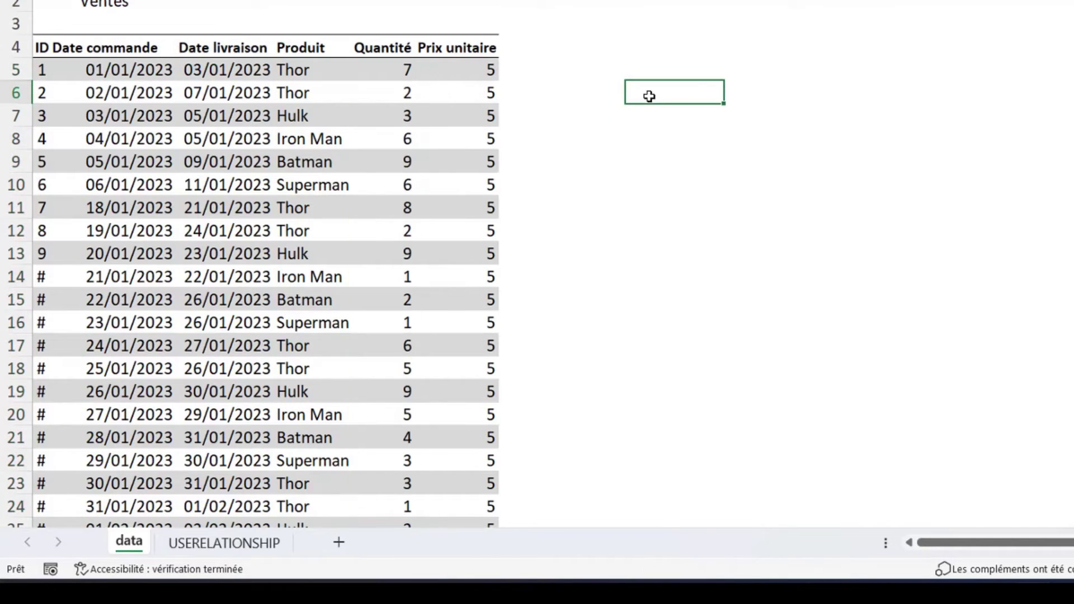
right_click(650, 100)
left_click(696, 68)
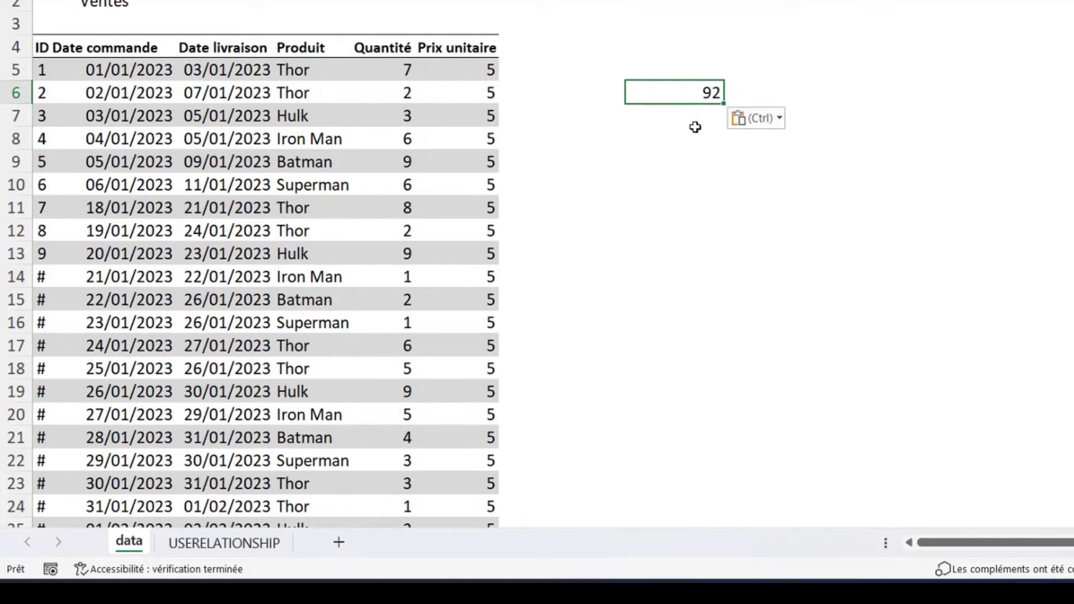
Step: Paste January's delivery-date total, 91, next to 92 and return to the USERELATIONSHIP sheet
left_click(394, 69)
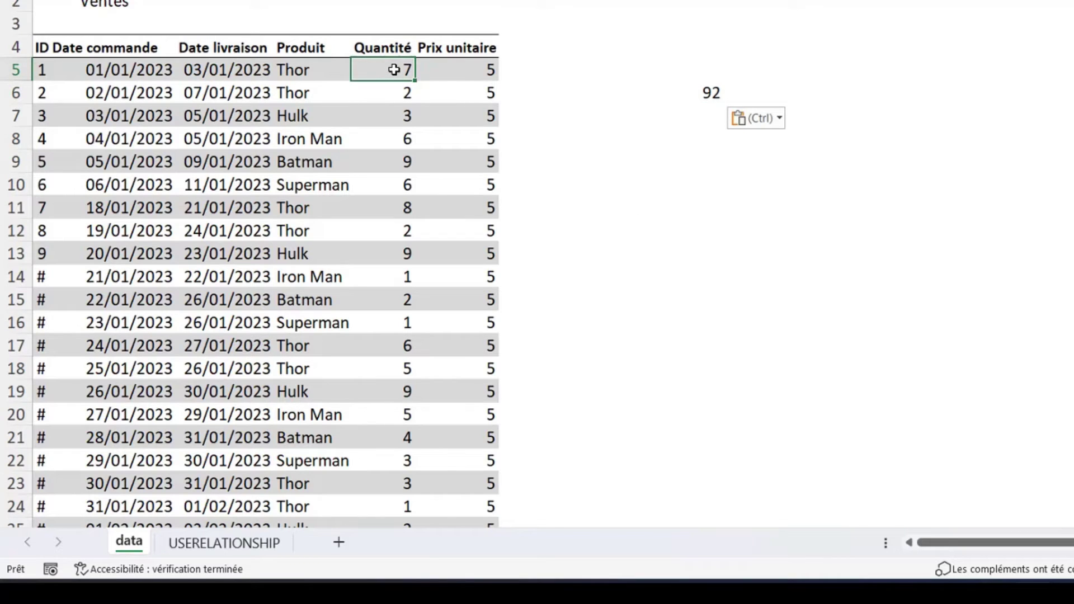
left_click_drag(394, 69, 379, 482)
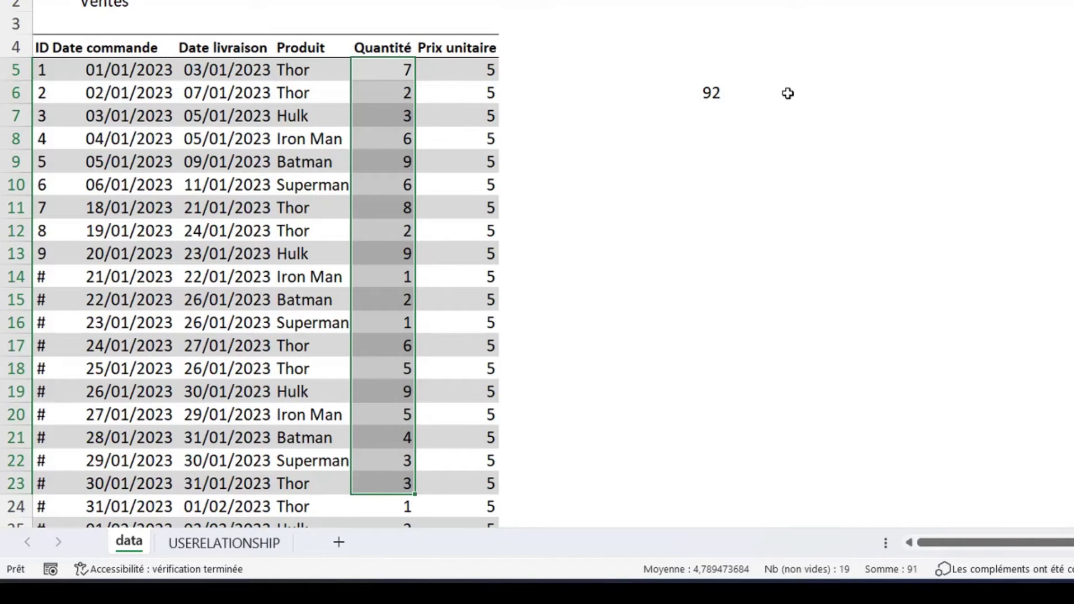
left_click(788, 95)
right_click(790, 96)
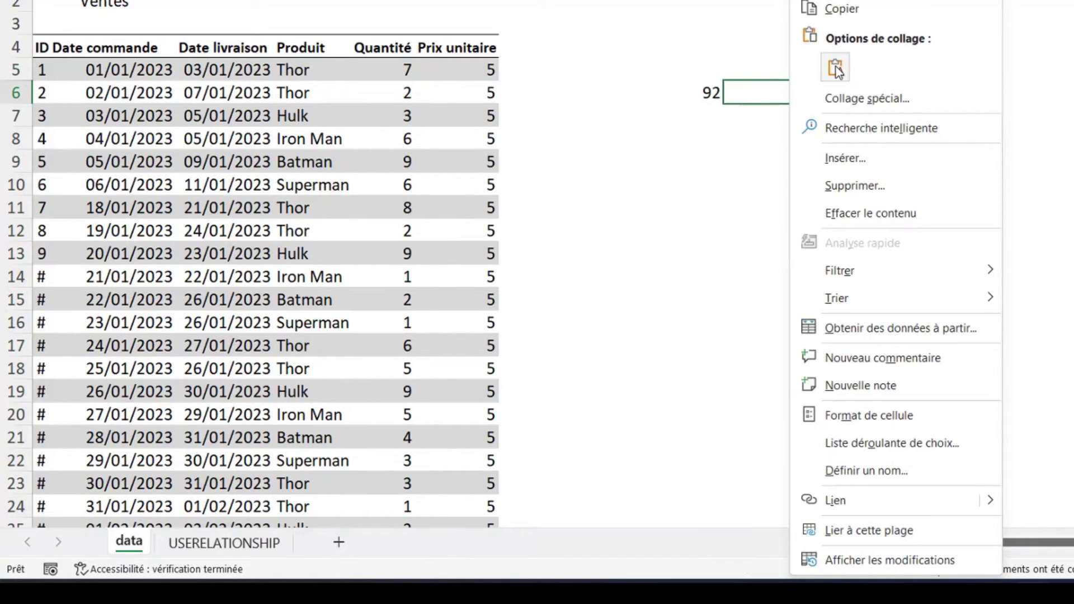
left_click(836, 69)
left_click(686, 251)
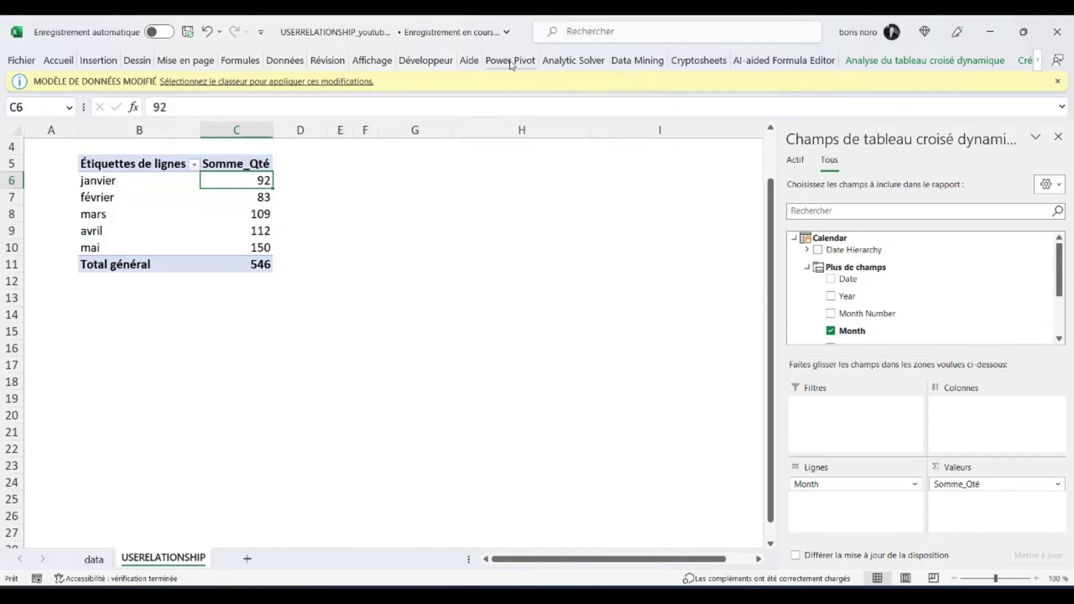
Step: Start a new measure named Qté_livrées, leaving its formula at just '='
left_click(512, 61)
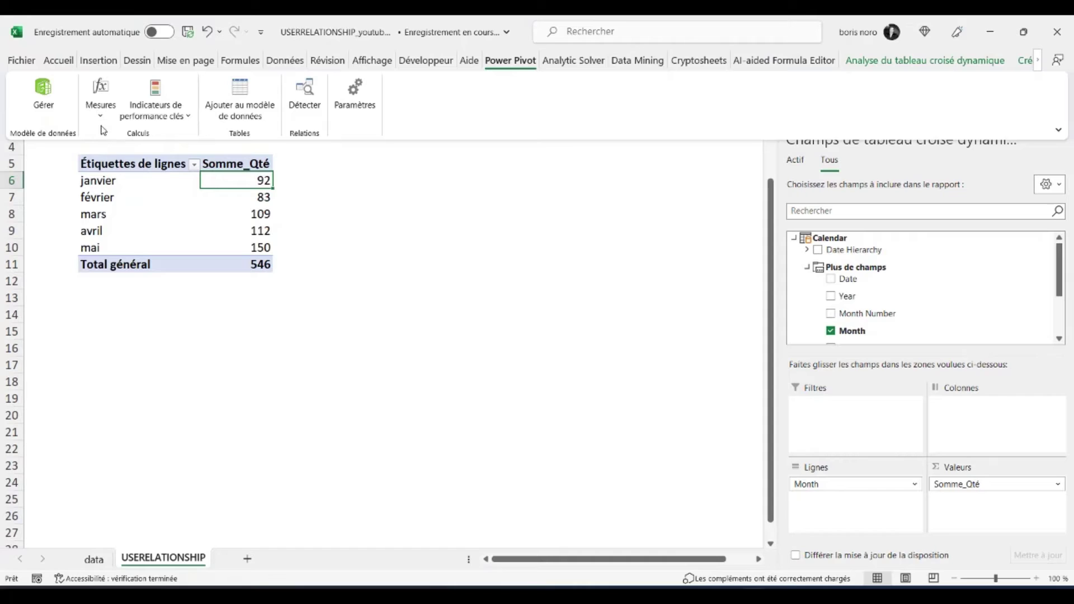
left_click(102, 119)
left_click(140, 138)
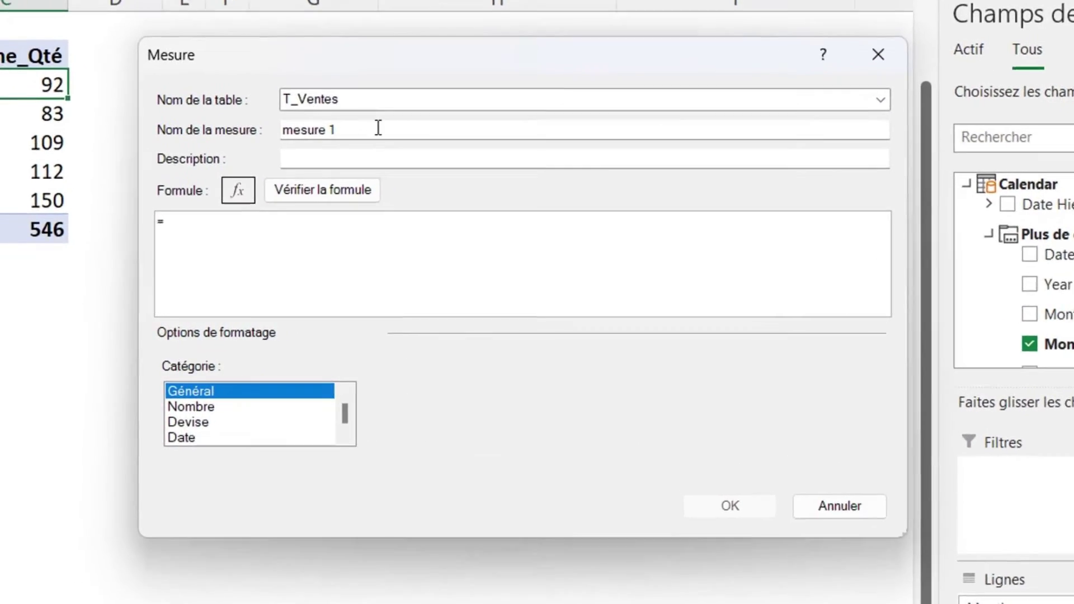
left_click(442, 194)
key("BackSpace")
key("BackSpace")
key("BackSpace")
key("BackSpace")
key("BackSpace")
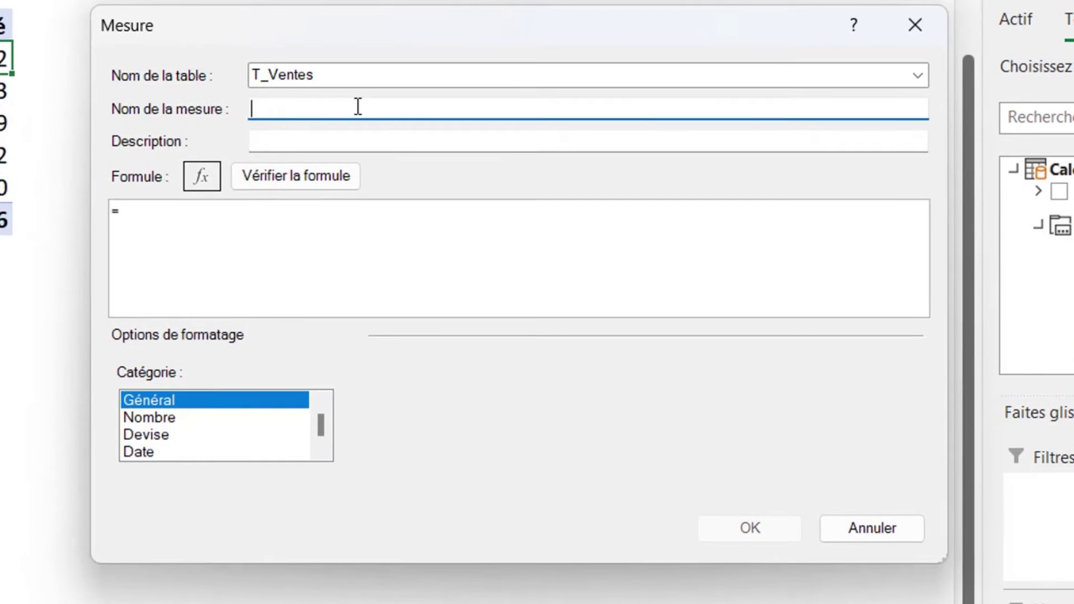
type("Qté_livrées")
left_click(160, 216)
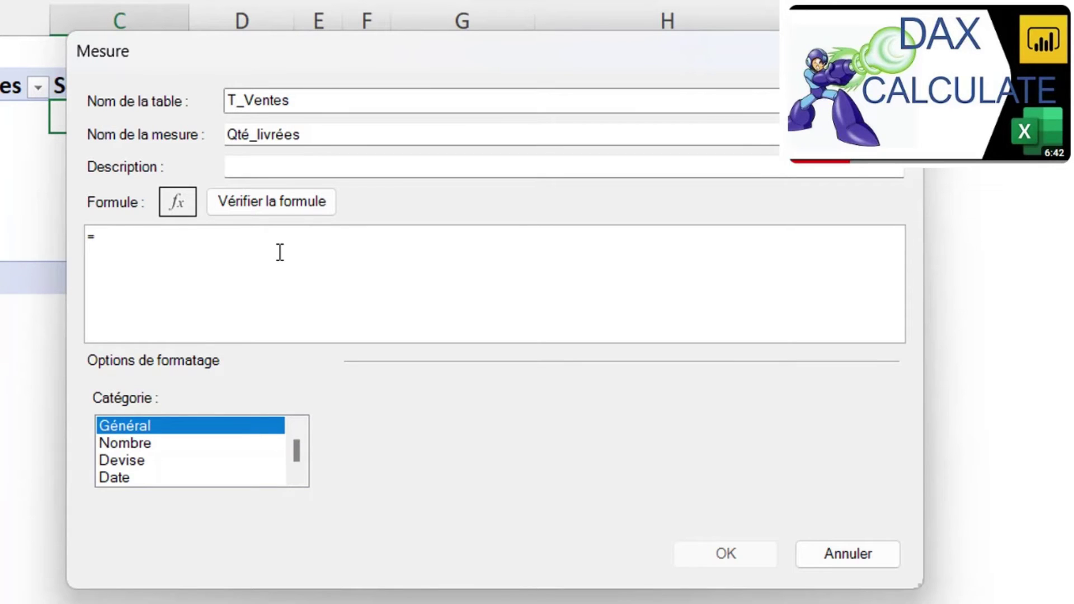
Step: Begin the formula with CALCULATE(T_Ventes[Somme_Qté]; and USERELATIONSHIP on its own line
type("CALCULATE(")
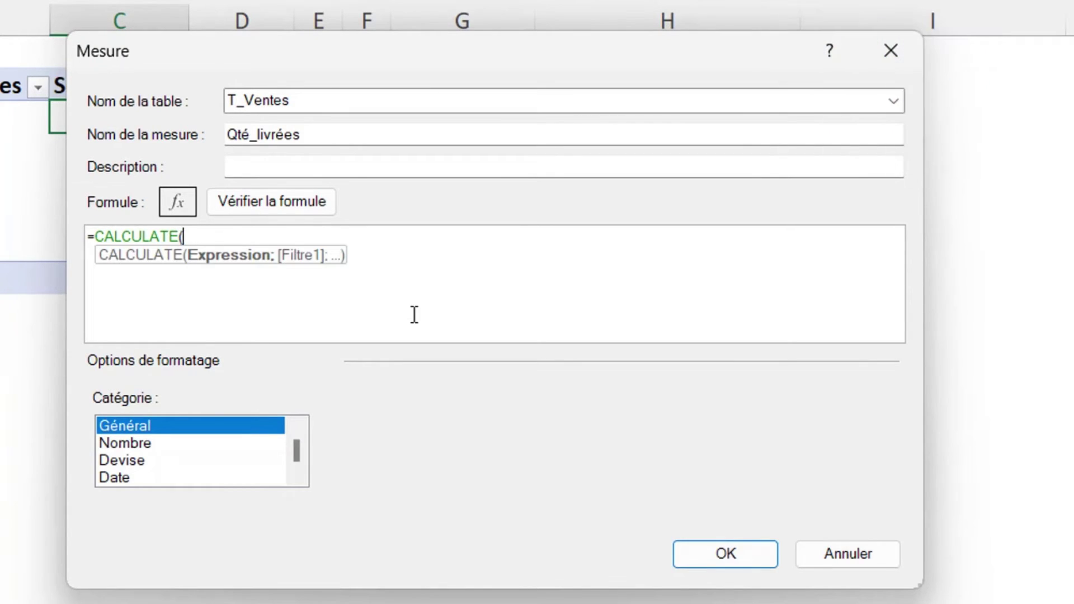
type("t_")
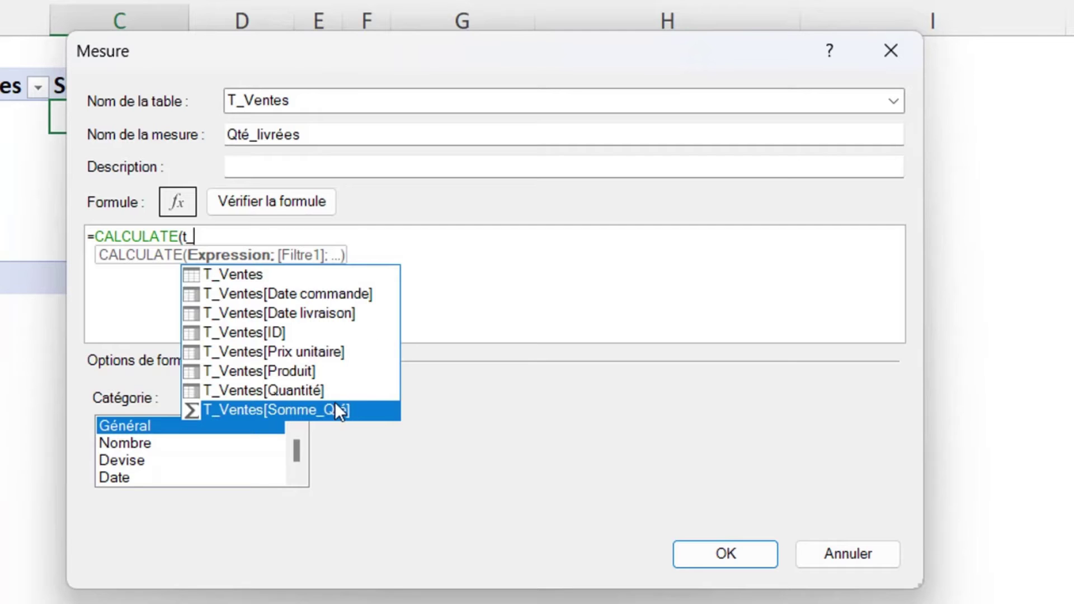
double_click(335, 408)
type(";")
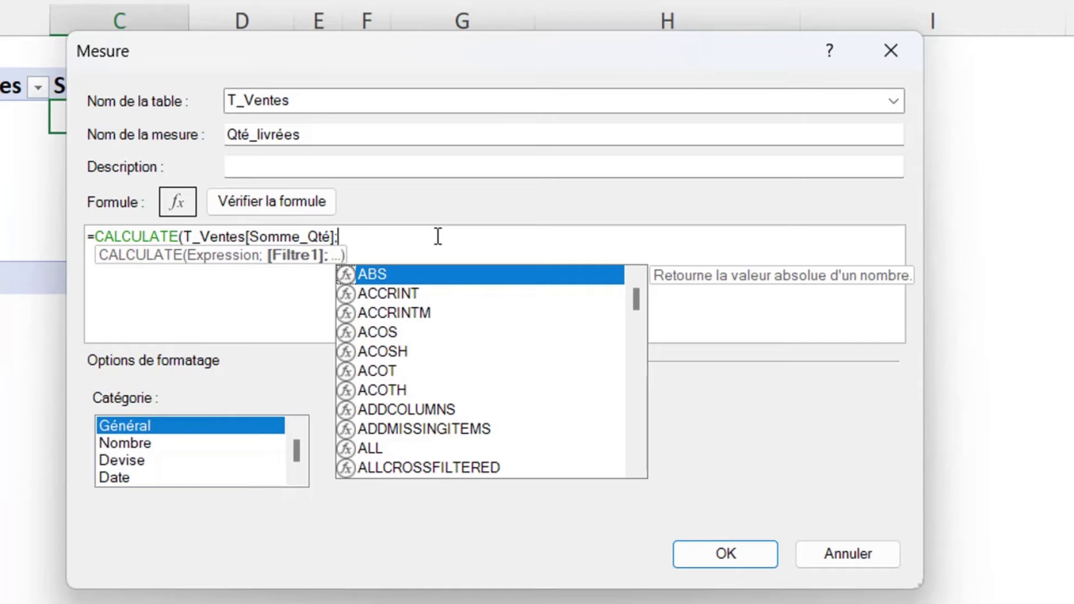
type("USE")
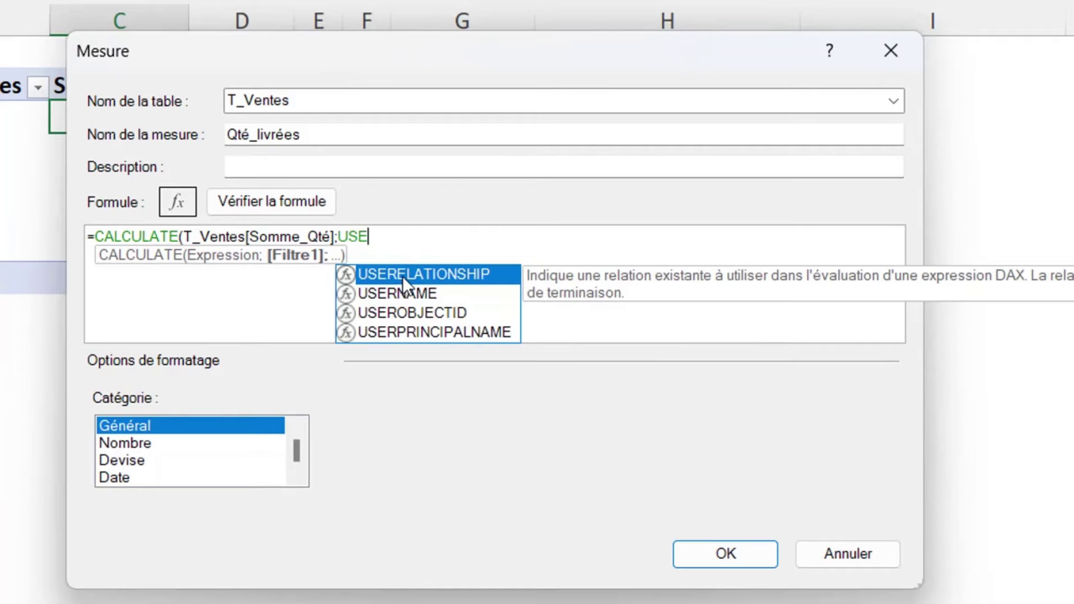
double_click(401, 274)
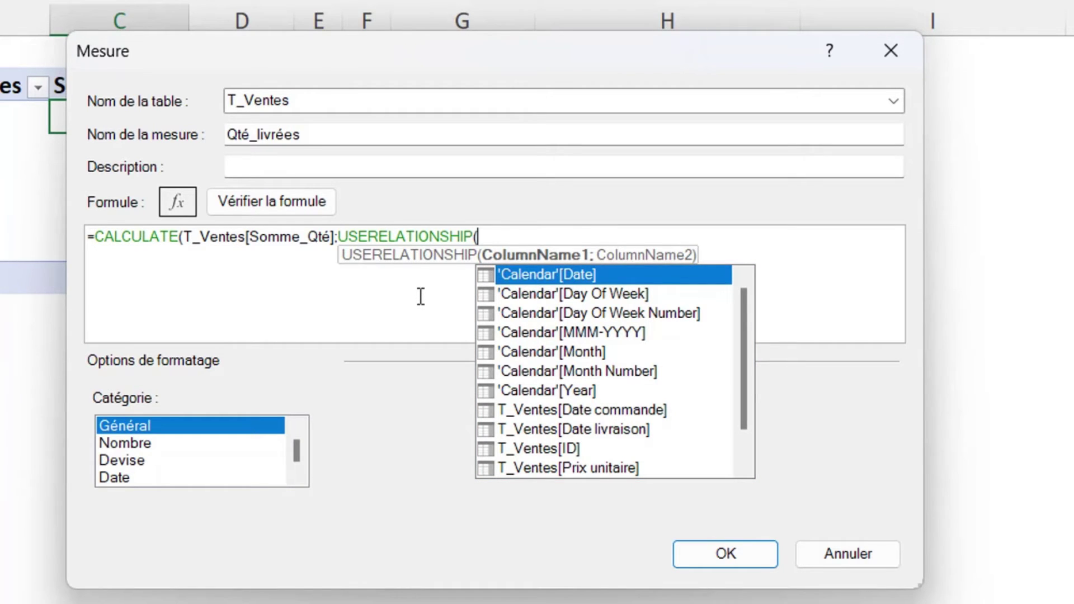
left_click(338, 237)
key("shift+Return")
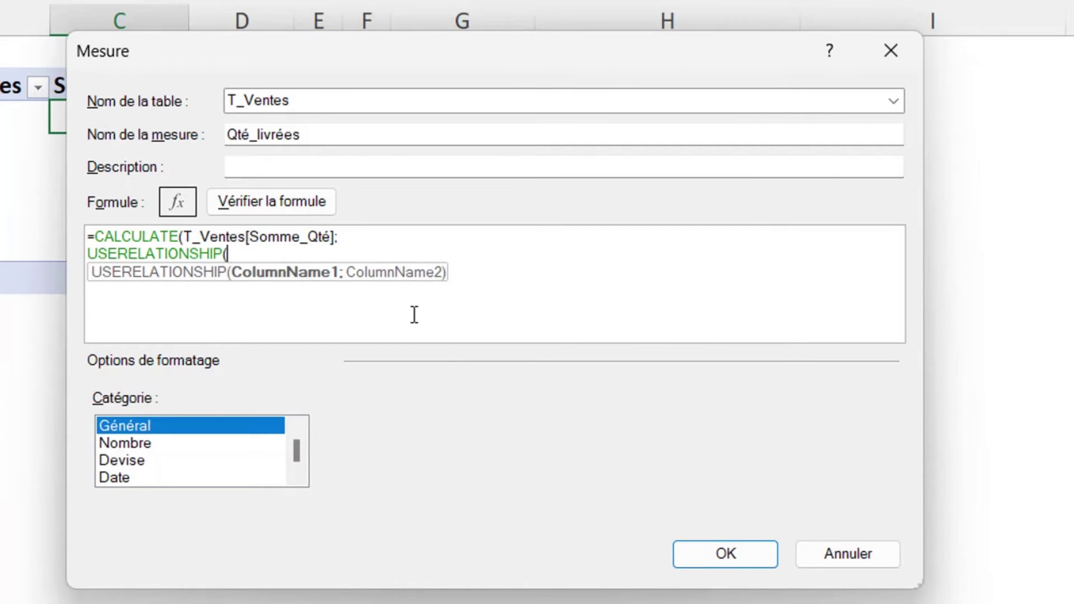
Step: Pass T_Ventes[Date livraison] and 'Calendar'[Date] to USERELATIONSHIP, close the brackets, and verify the formula
type("T")
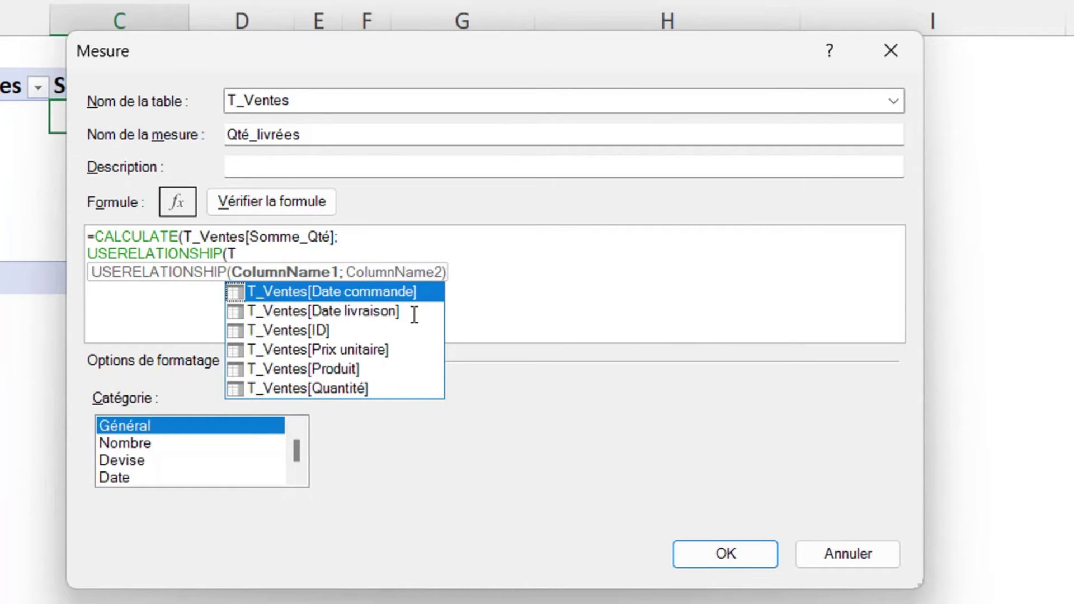
left_click(414, 312)
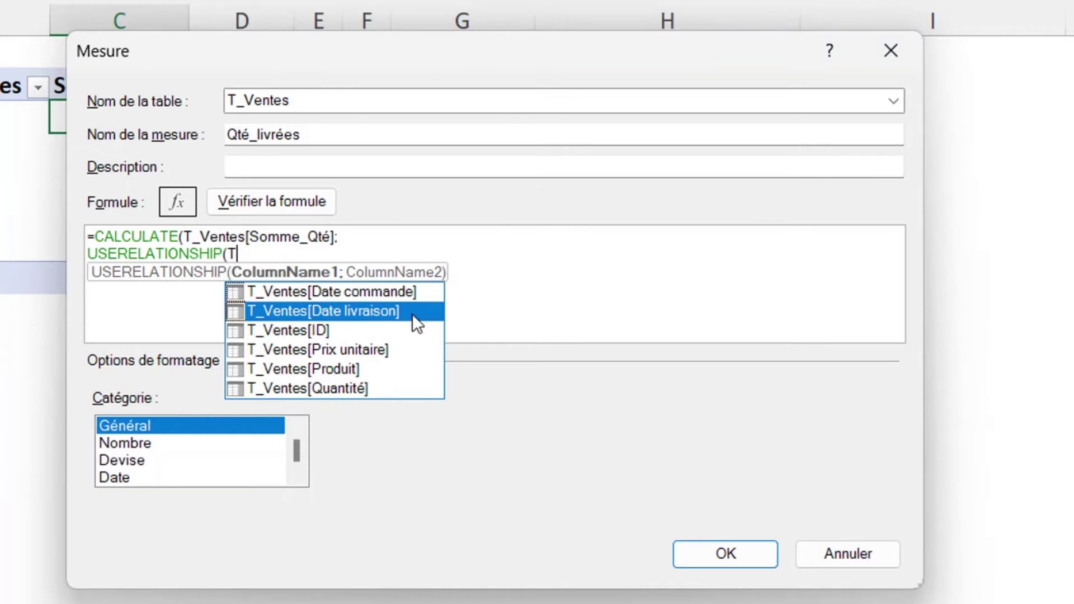
double_click(414, 312)
type(";")
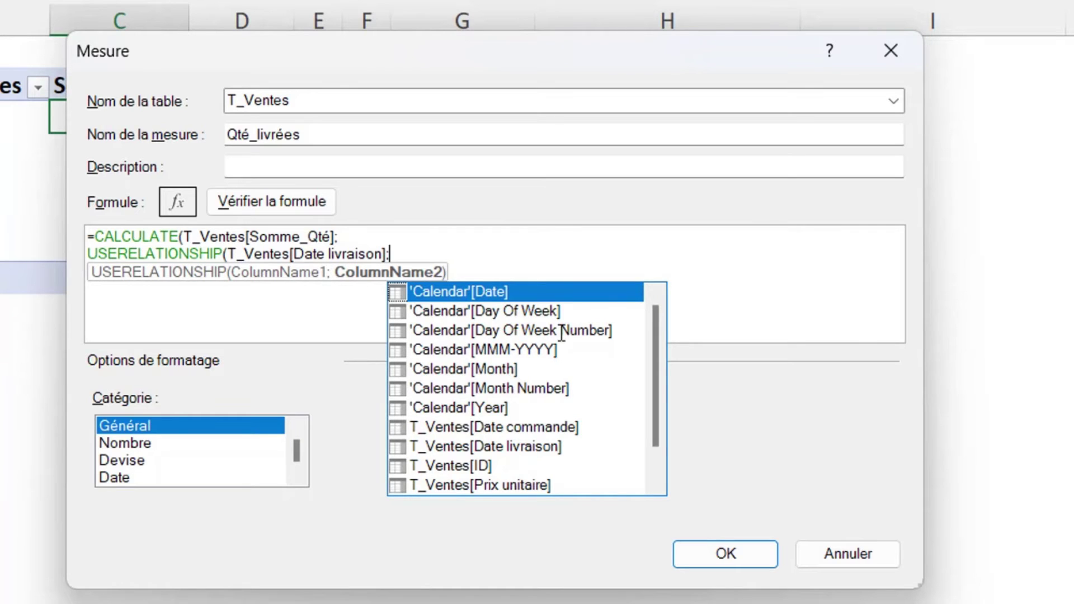
double_click(523, 291)
type(")")
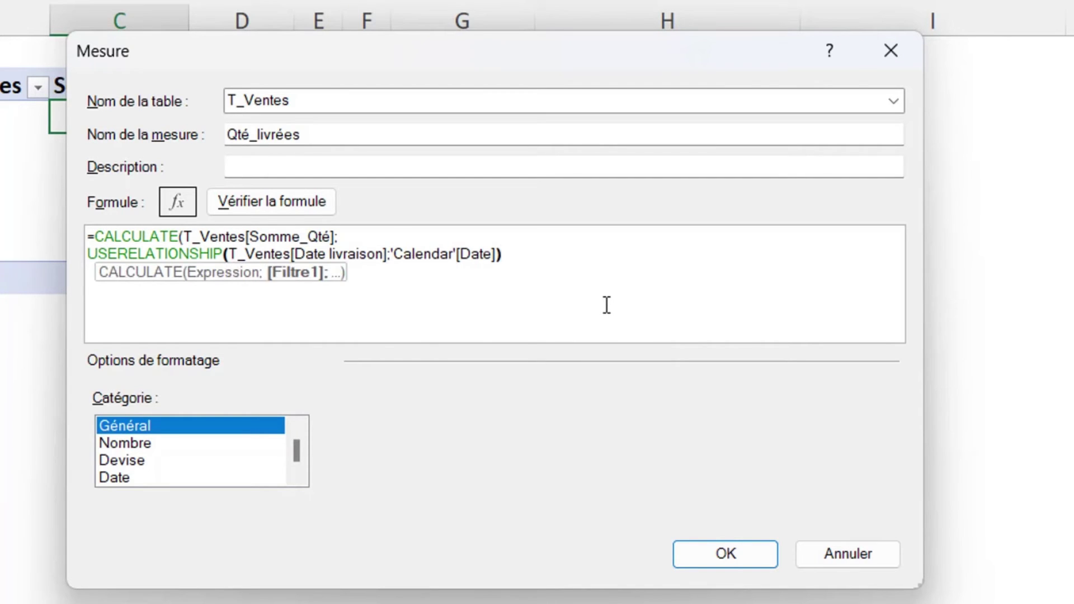
type(")")
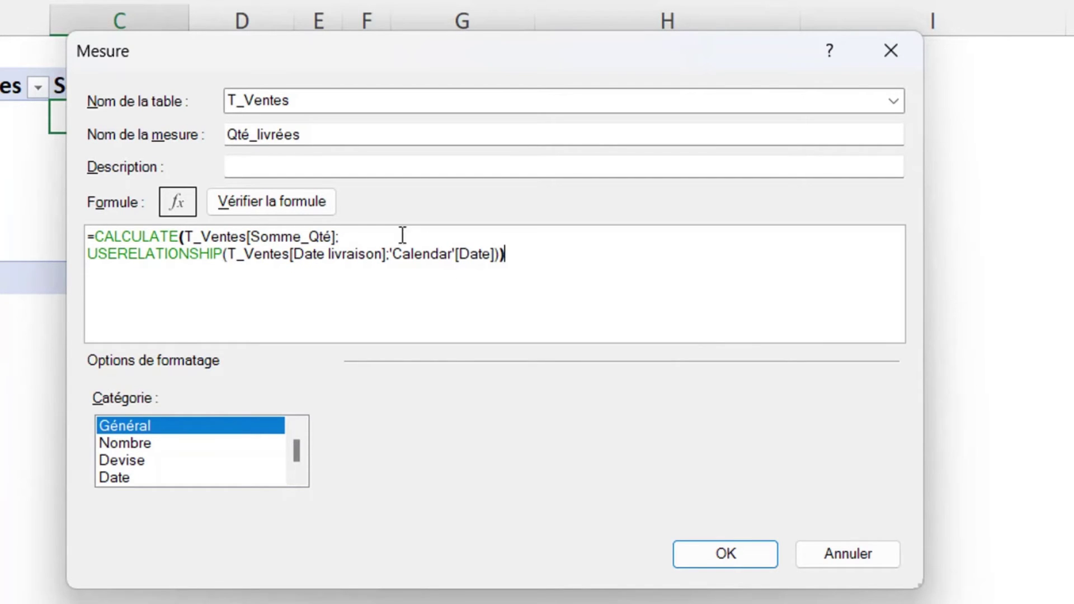
left_click(292, 203)
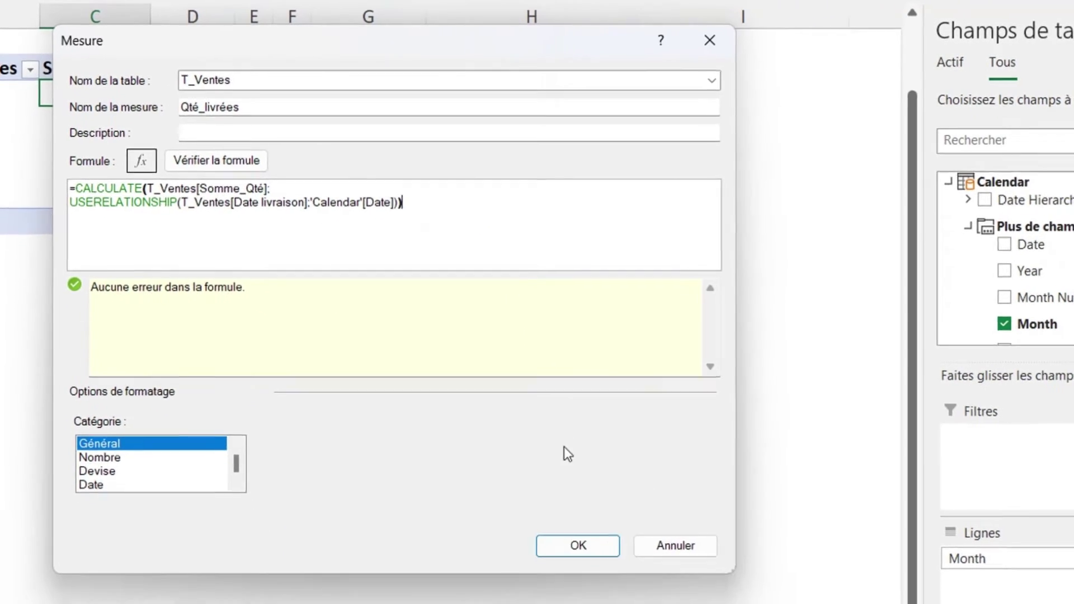
Step: Confirm the Qté_livrées measure and rename the Somme_Qté pivot header to Qté_commandé
left_click(566, 535)
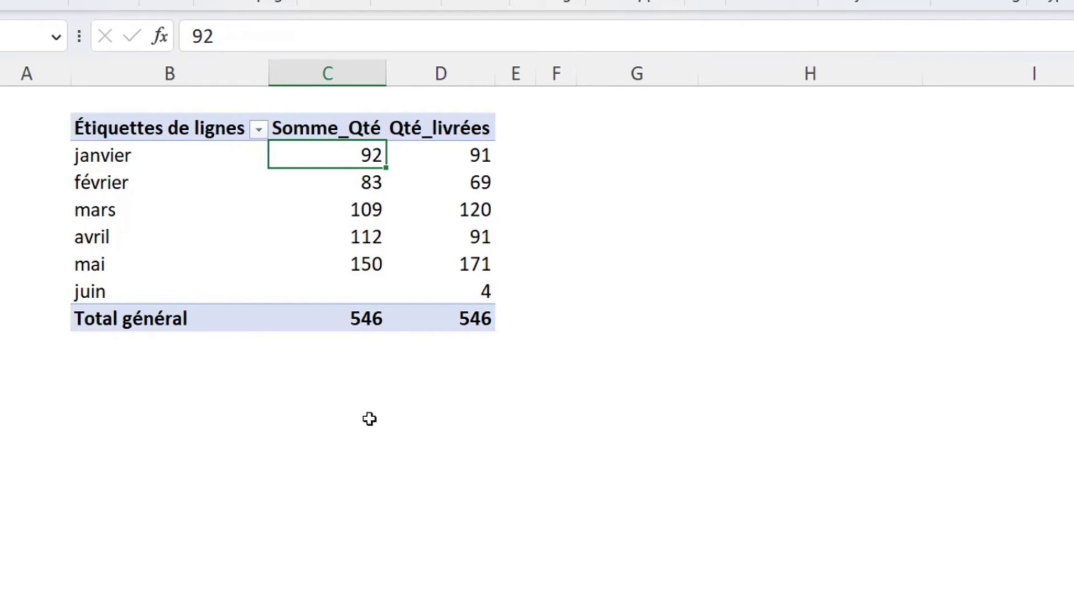
left_click(313, 134)
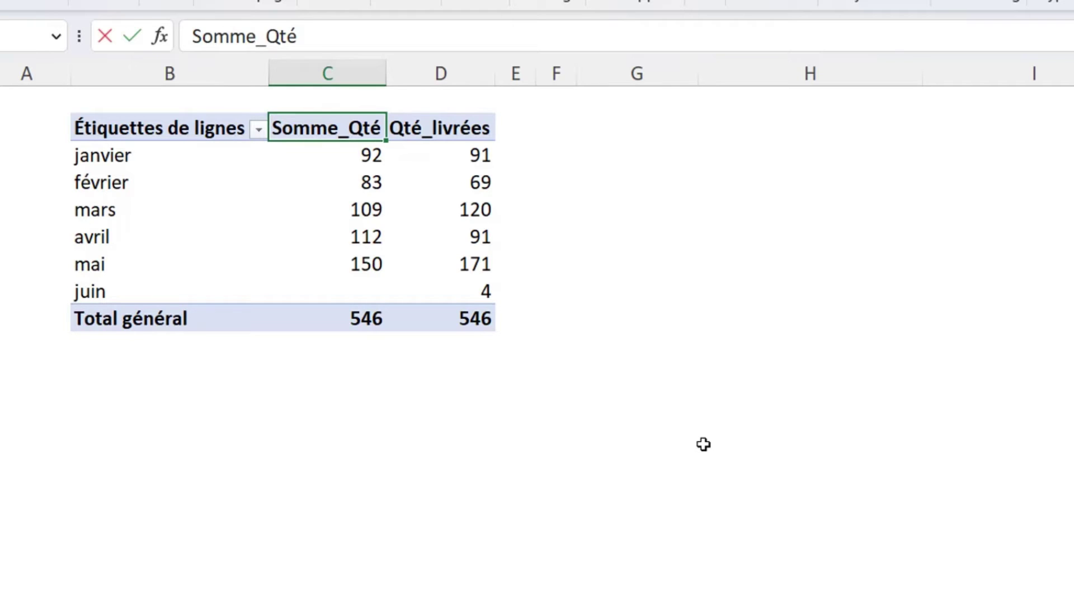
type("Qté_commandé")
key("Return")
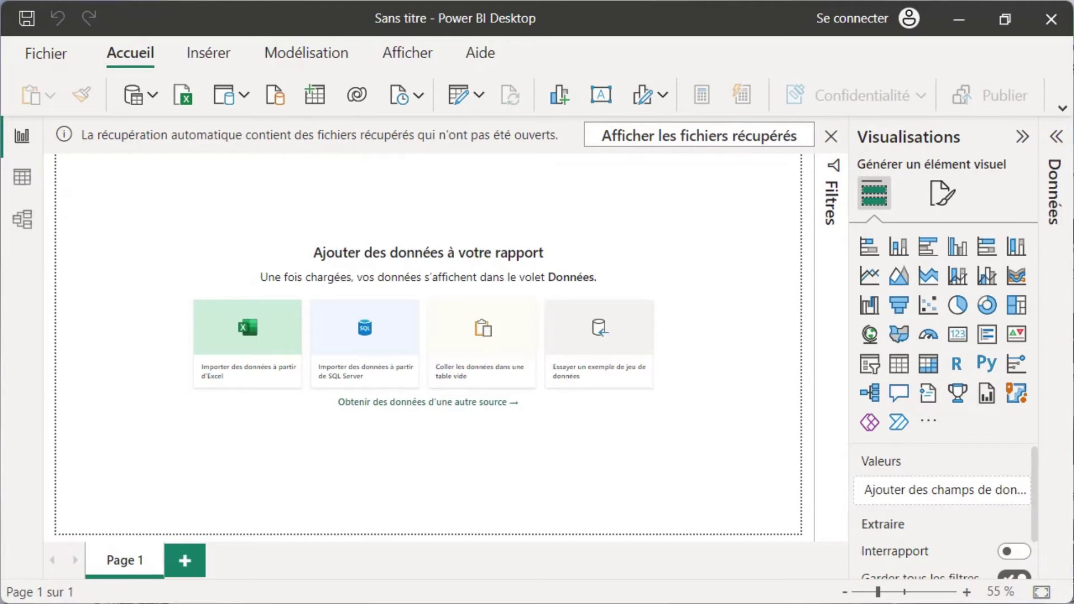
Step: Import the T_Ventes table from the USERRELATIONSHIP_youtube.xlsx workbook
left_click(259, 353)
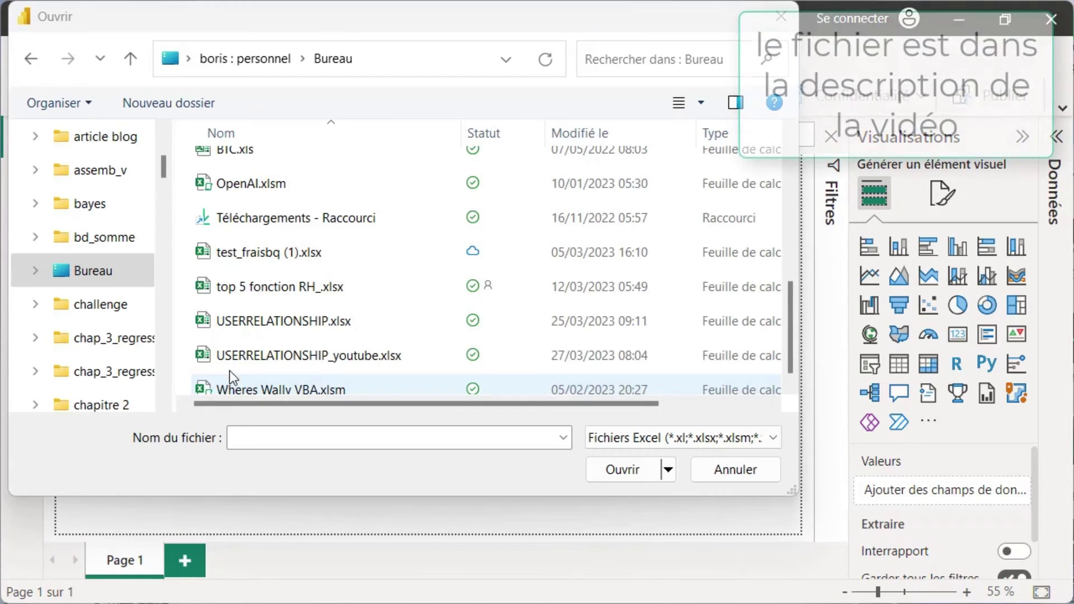
double_click(259, 358)
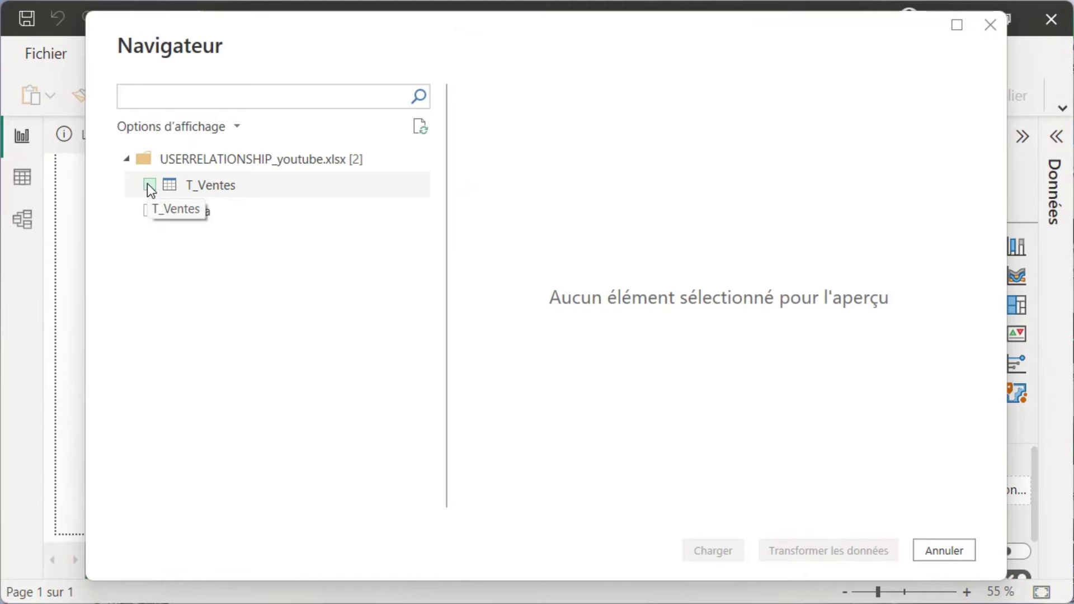
left_click(149, 186)
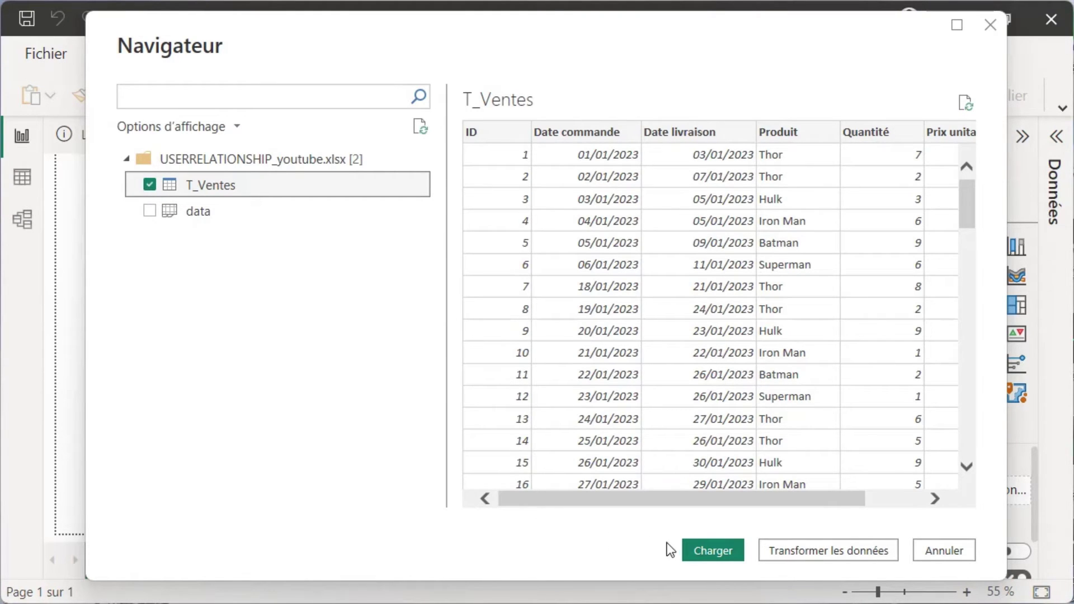
left_click(713, 551)
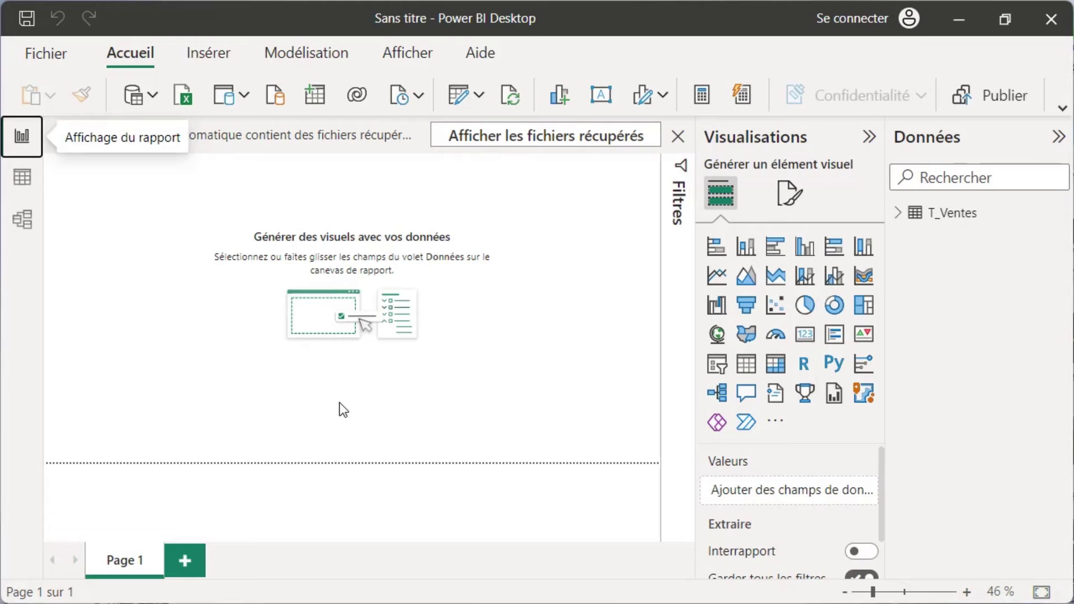
Step: Switch to Table view and begin a new calculated table
left_click(26, 185)
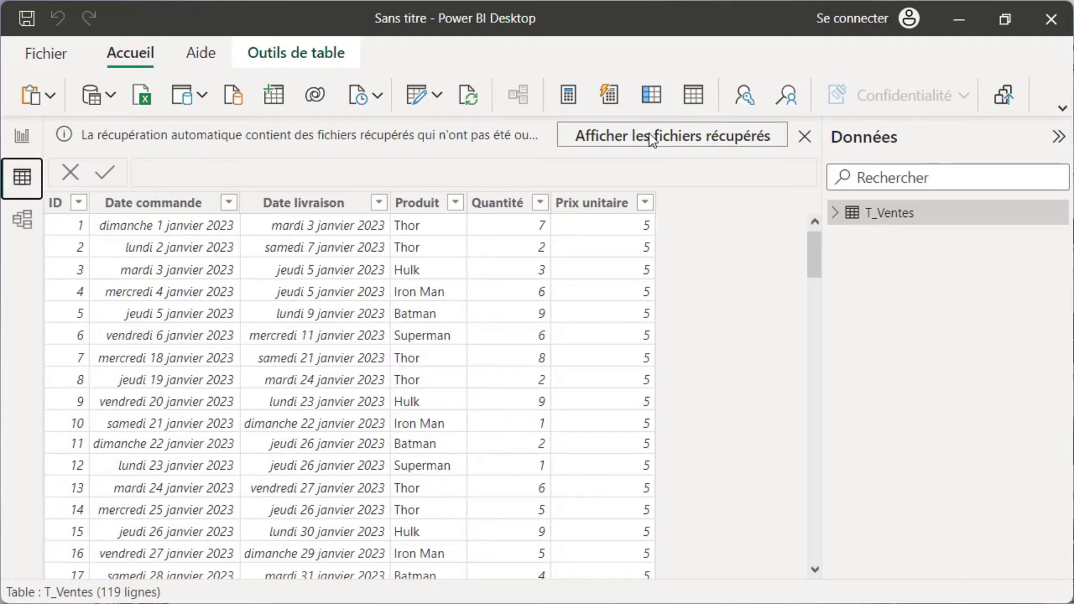
left_click(694, 99)
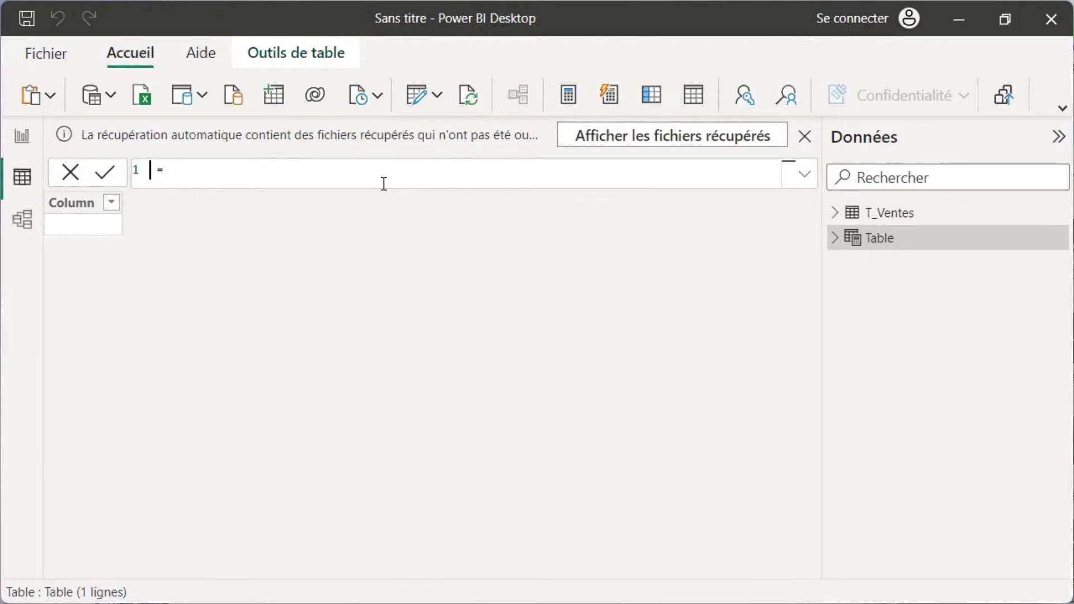
Step: Name the table Calendar and commit the pasted ADDCOLUMNS(CALENDARAUTO(), …) formula
type("Calendar")
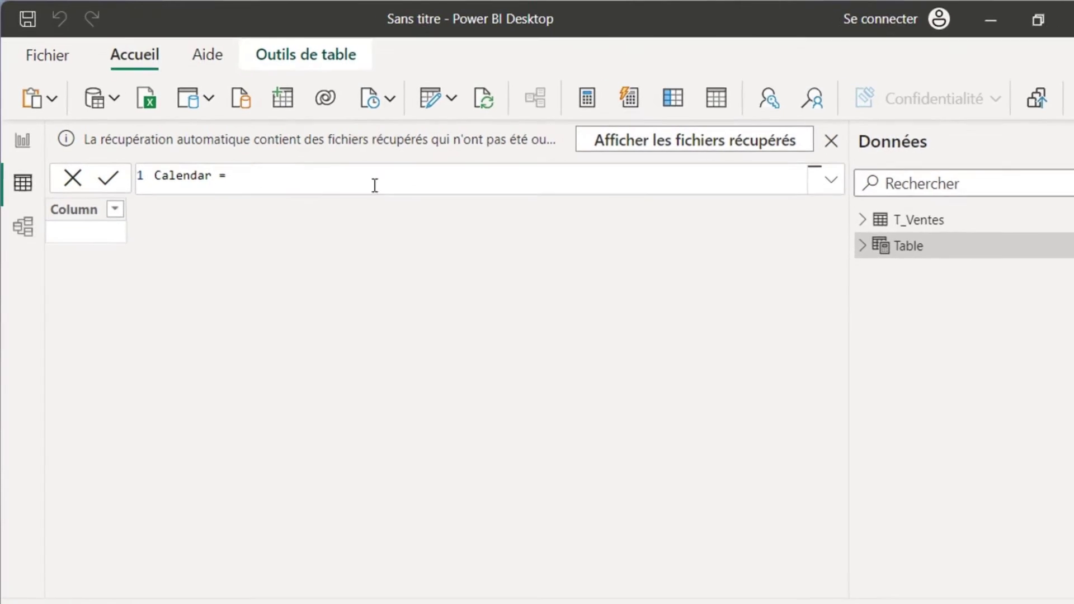
type("ADDCOLUMNS(     CALENDARAUTO(),     \"Année\", YEAR([Date]),     \"Mois\",MONTH([Date]),     \"Trim\",QUARTER([Date]),     \"Nom du mois\",FORMAT ([Date],\"MMM YY\"),     \"Nom du jour\",FORMAT([Date],\"DDD d MMM YY\"),     \"AnnéeMois\",FORMAT([Date],\"YYYYMM\") )")
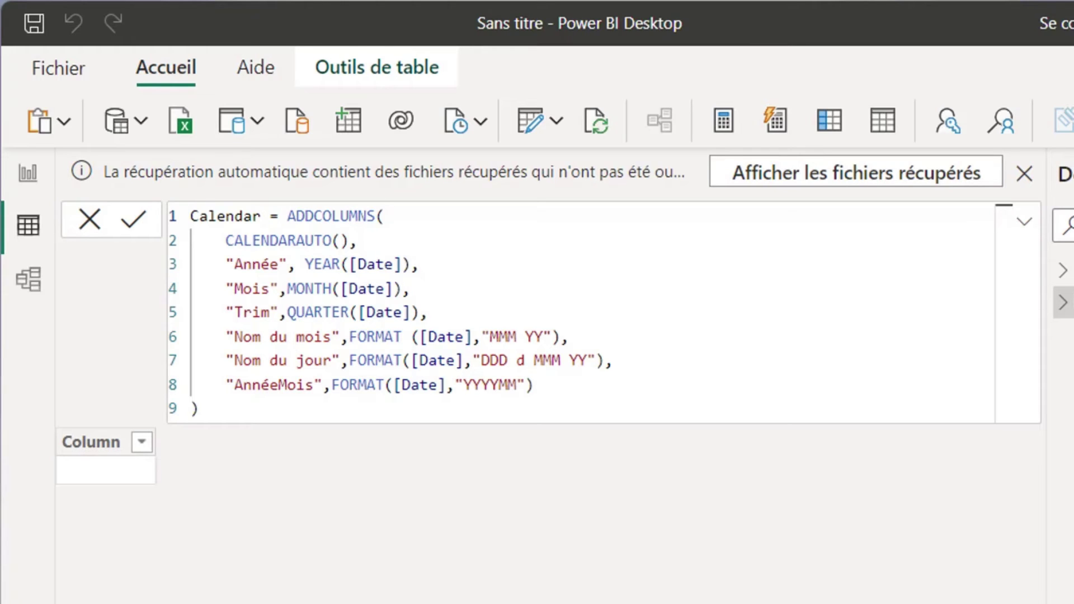
left_click(685, 384)
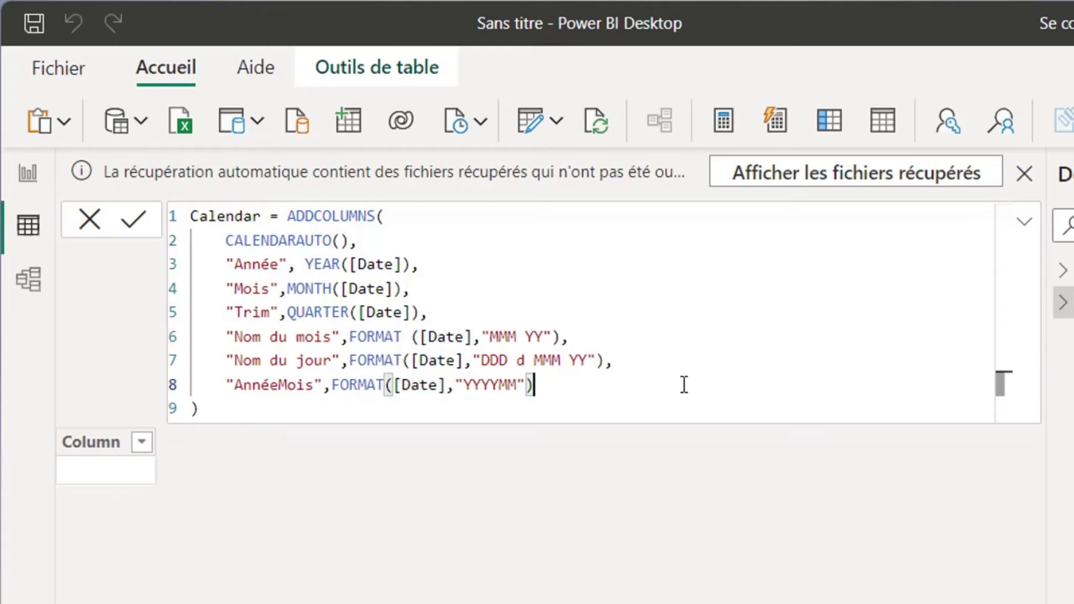
key("Return")
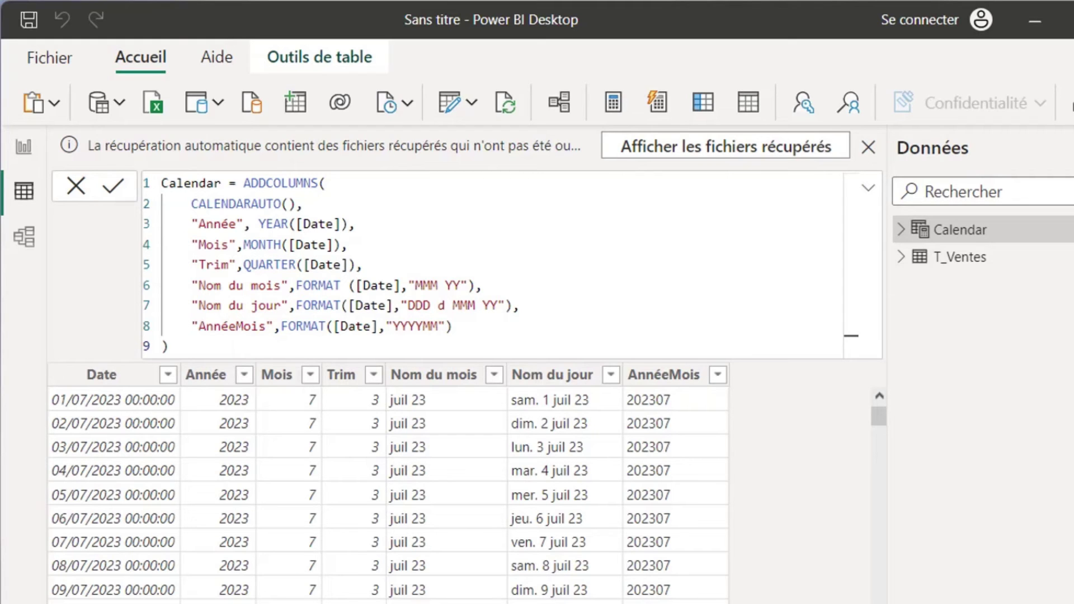
left_click(742, 492)
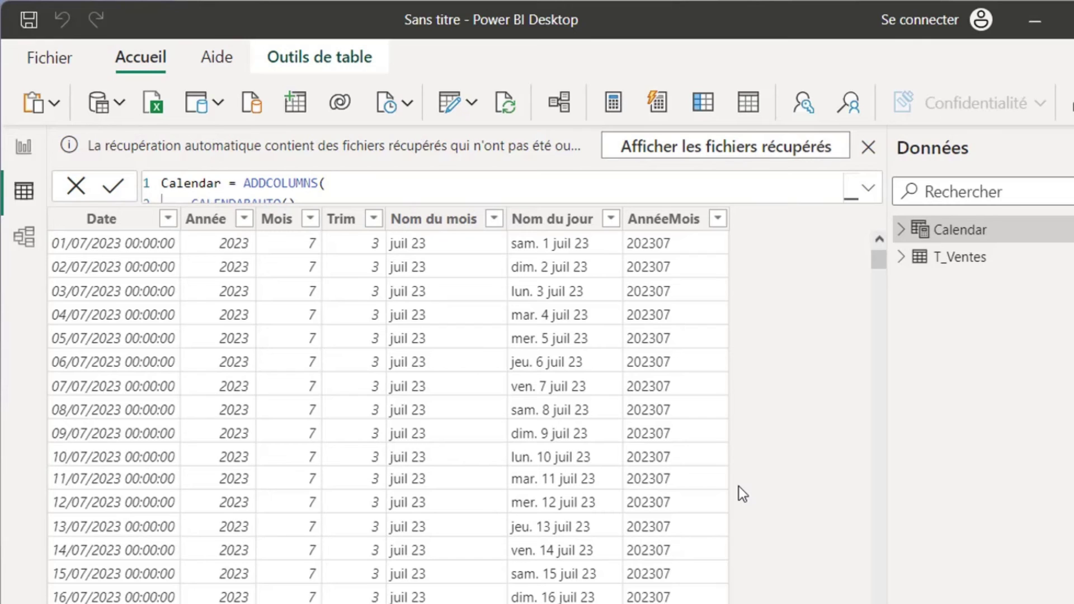
Step: Link Date commande and Date livraison to Calendar[Date], the livraison link inactive, then return to Report view
left_click(25, 238)
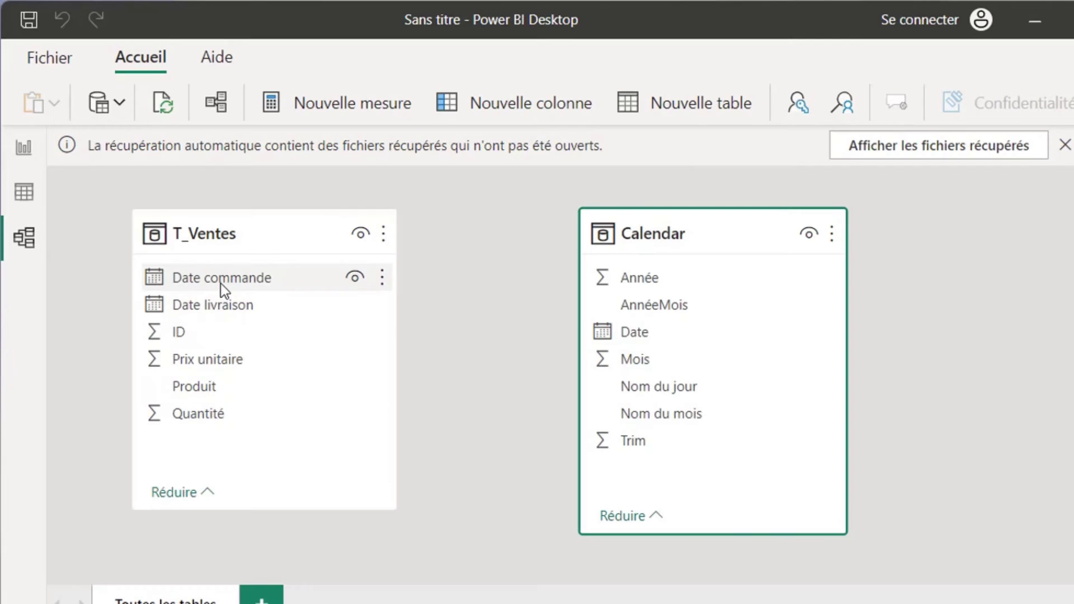
left_click(220, 285)
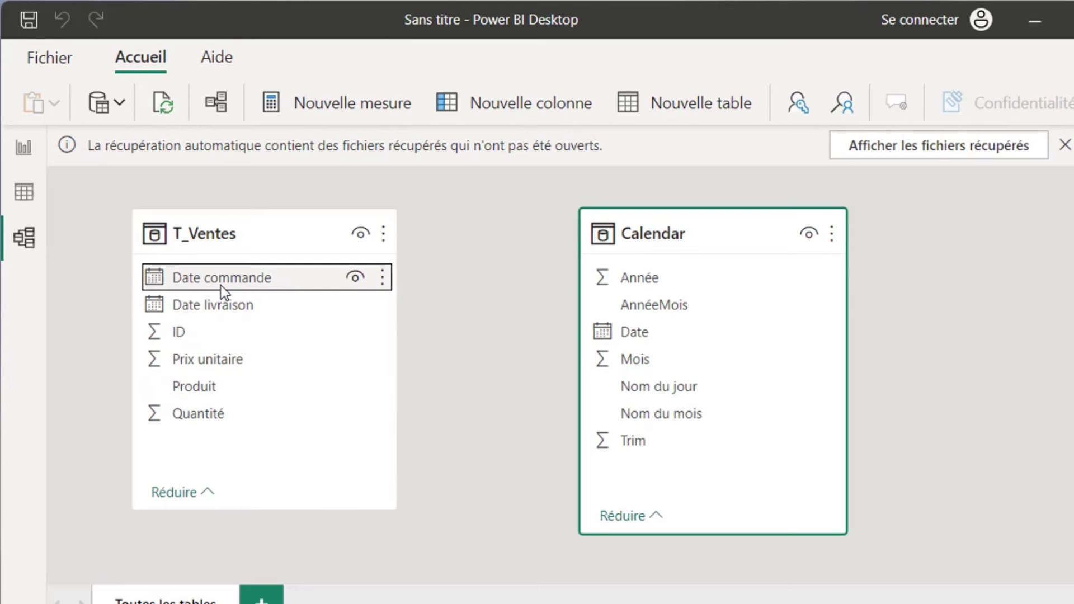
left_click_drag(223, 290, 630, 337)
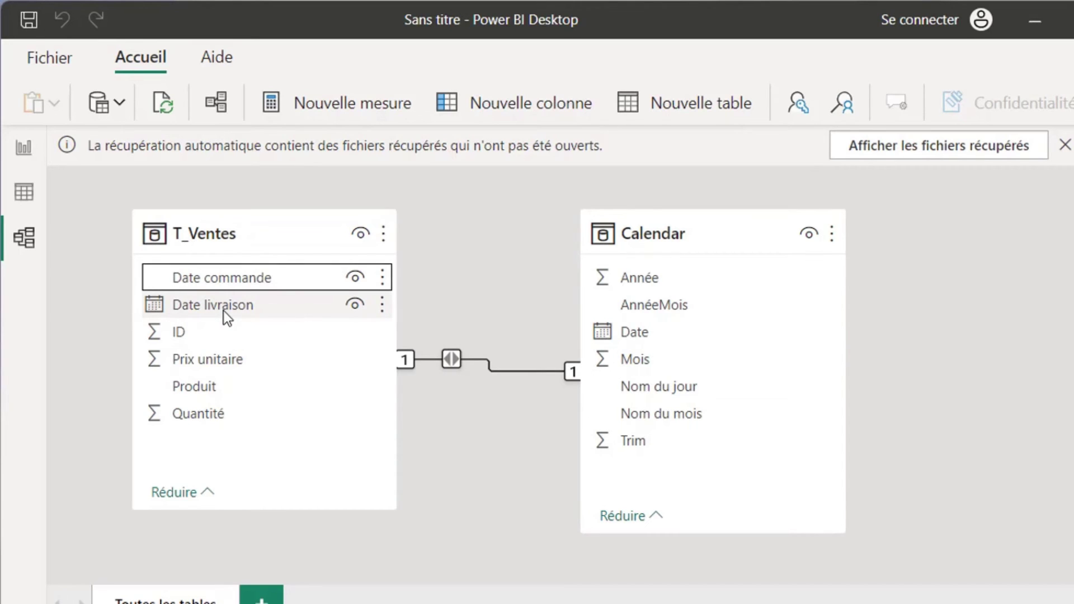
left_click_drag(224, 311, 632, 332)
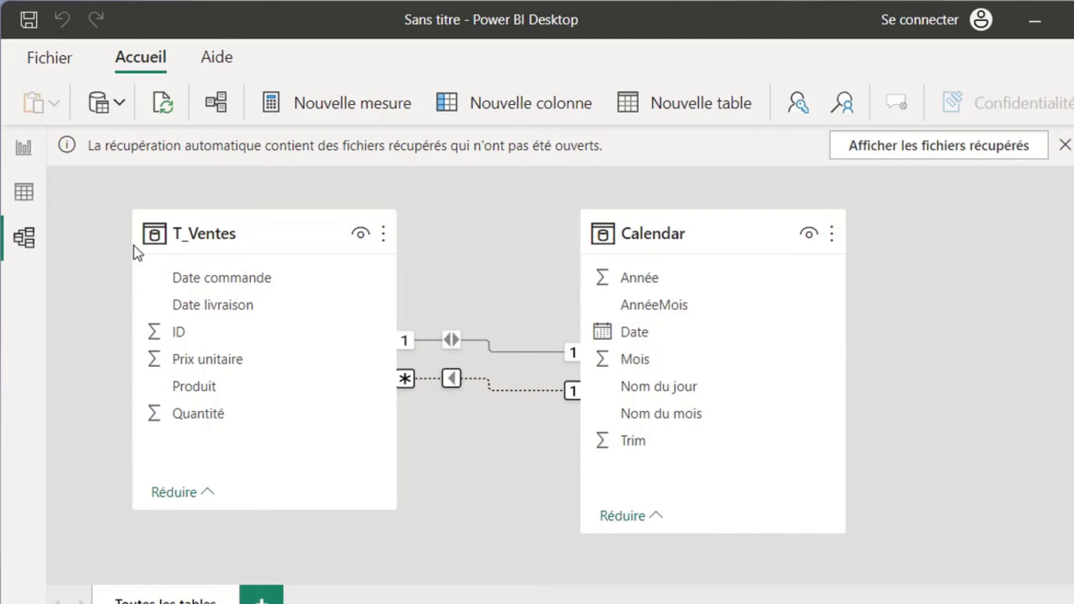
left_click(24, 148)
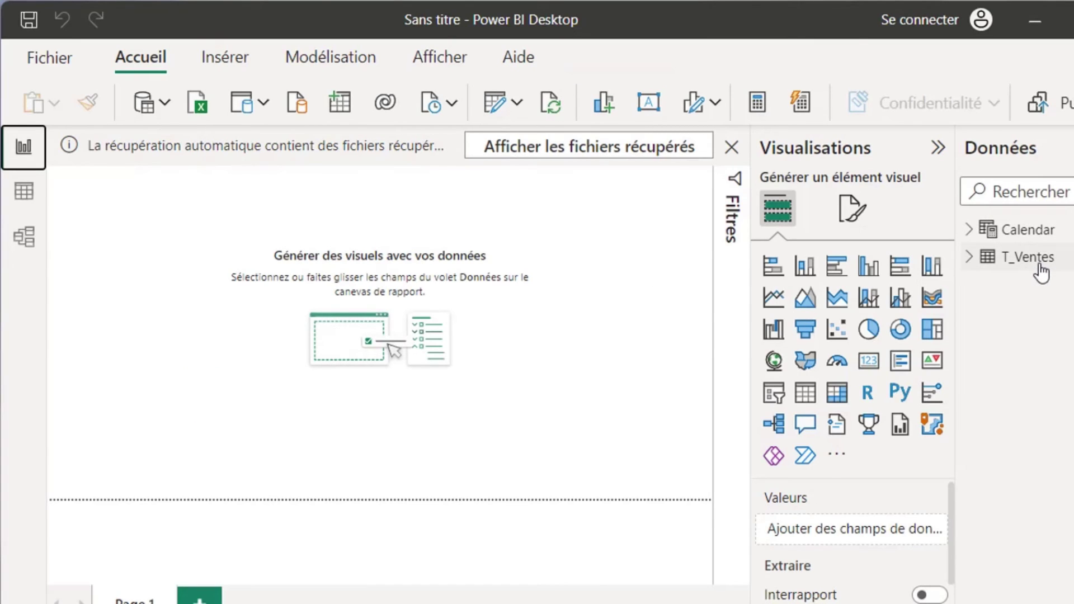
Step: Create the measure Qté_commandé = SUM(T_Ventes[Quantité]) in the T_Ventes table
left_click(1034, 259)
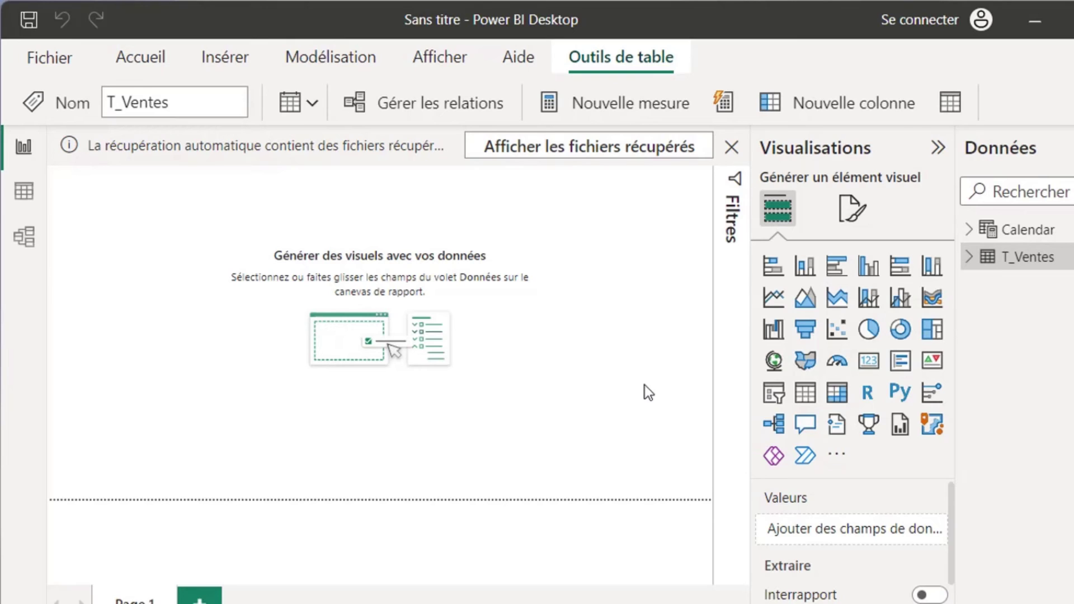
left_click(588, 112)
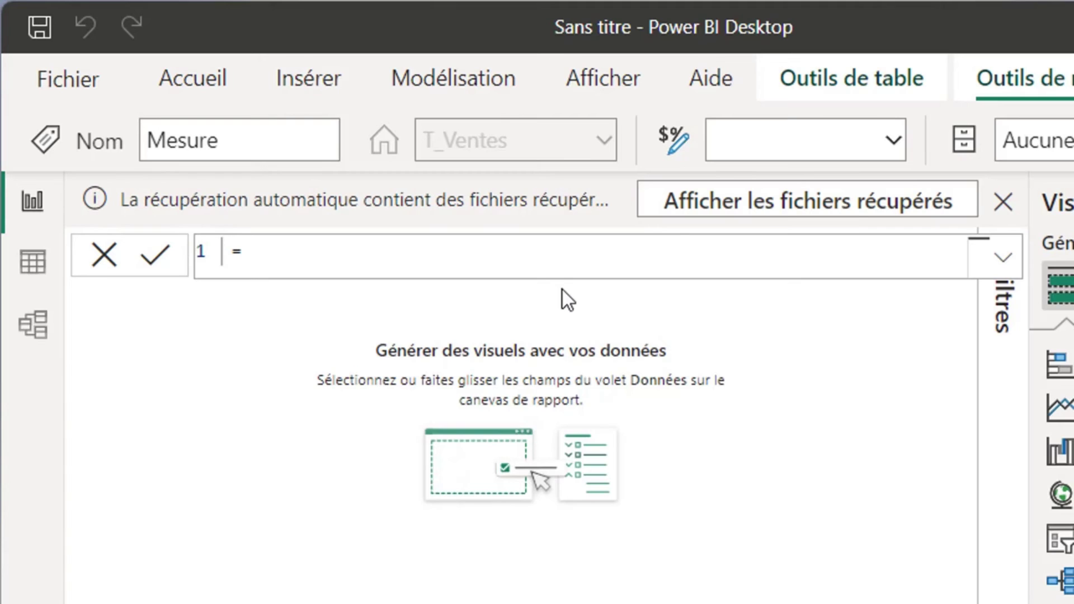
type("Qté_commandé")
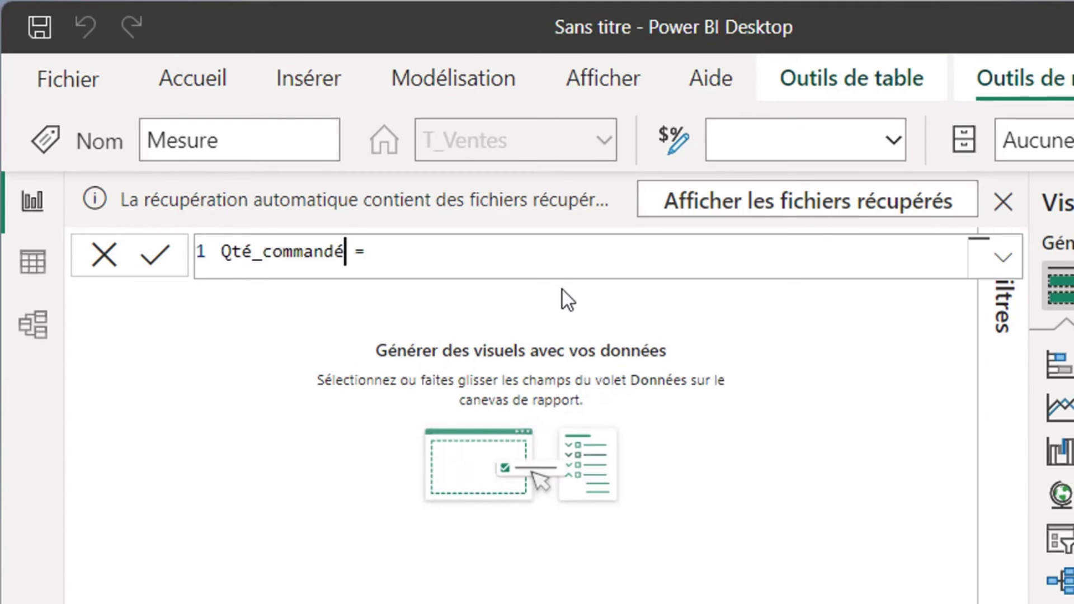
left_click(429, 257)
type("sum")
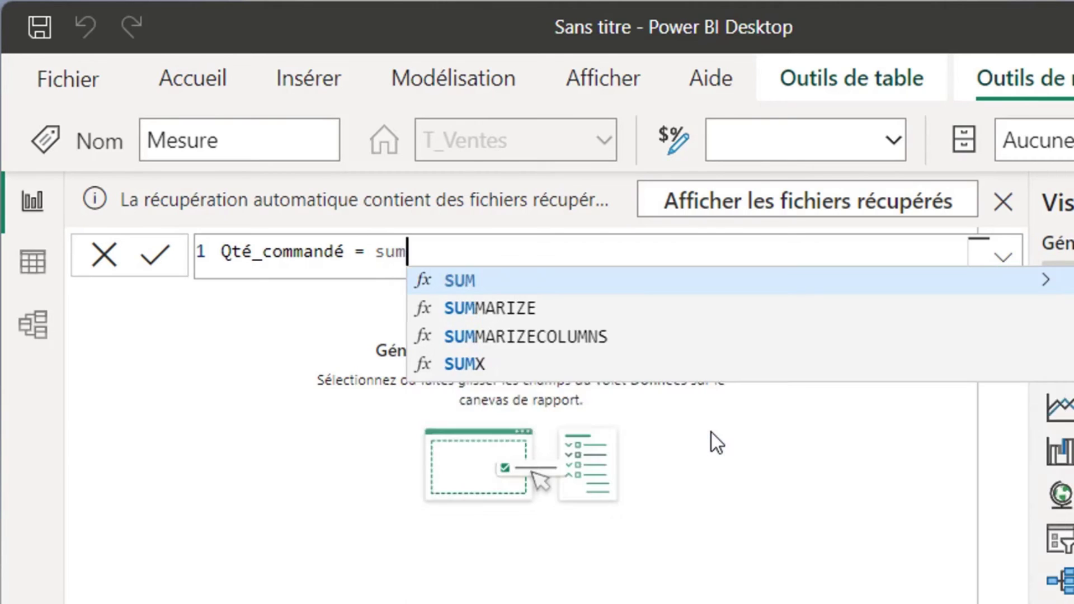
key("Tab")
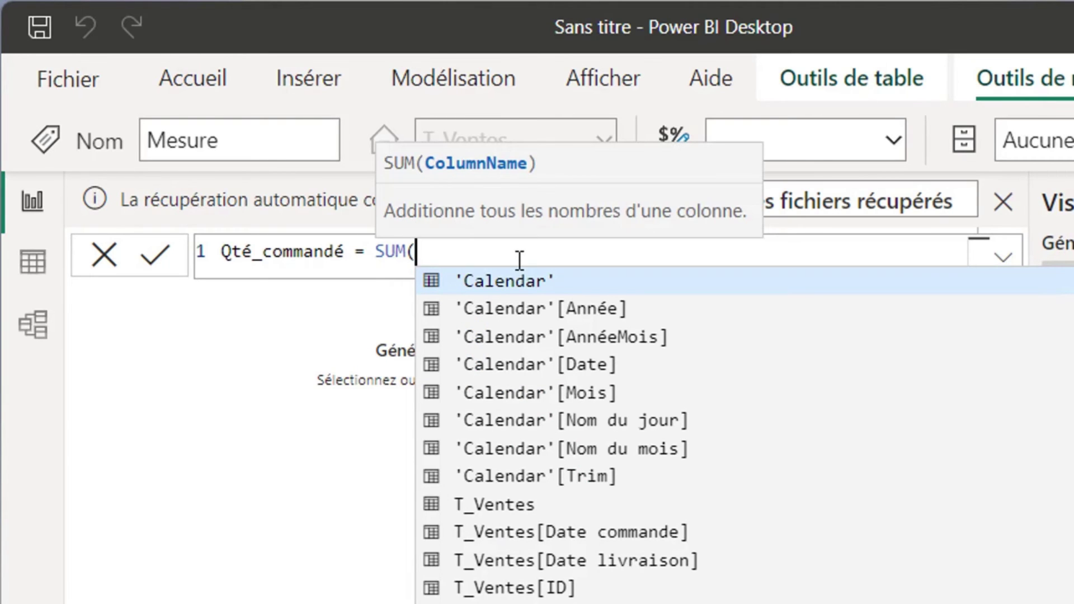
type("T_")
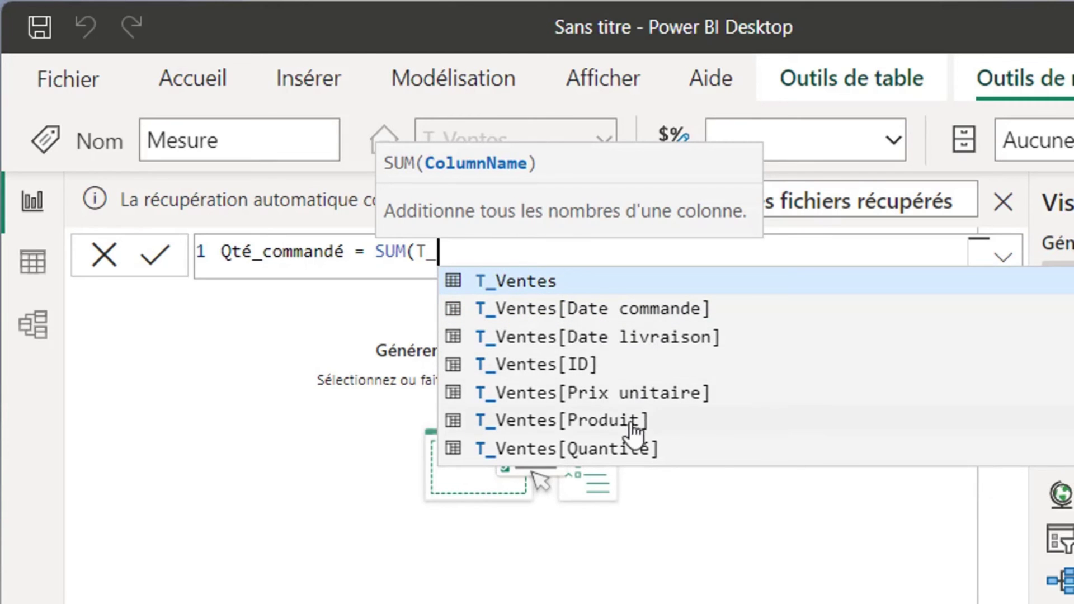
left_click(626, 449)
type(")")
key("Return")
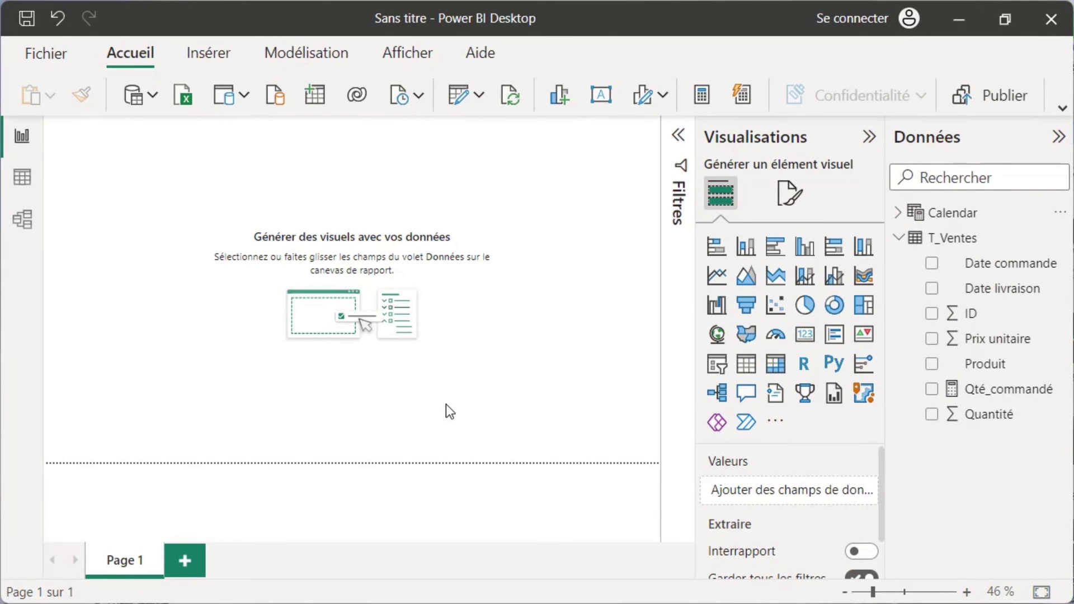
Step: Add a matrix of Qté_commandé by Calendar Date, keeping only the month level in rows
left_click(897, 212)
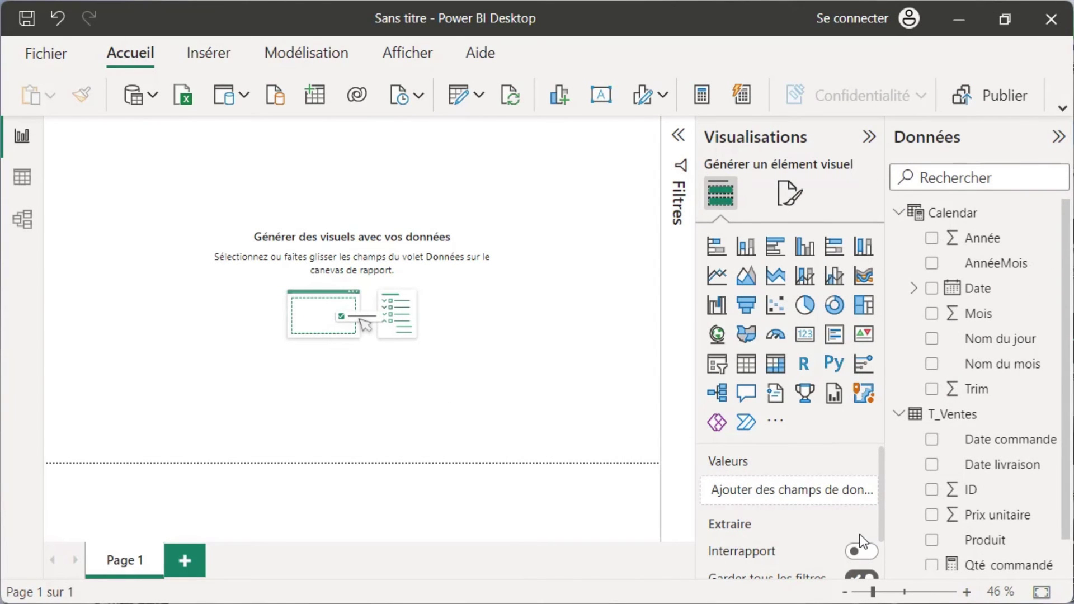
left_click(775, 364)
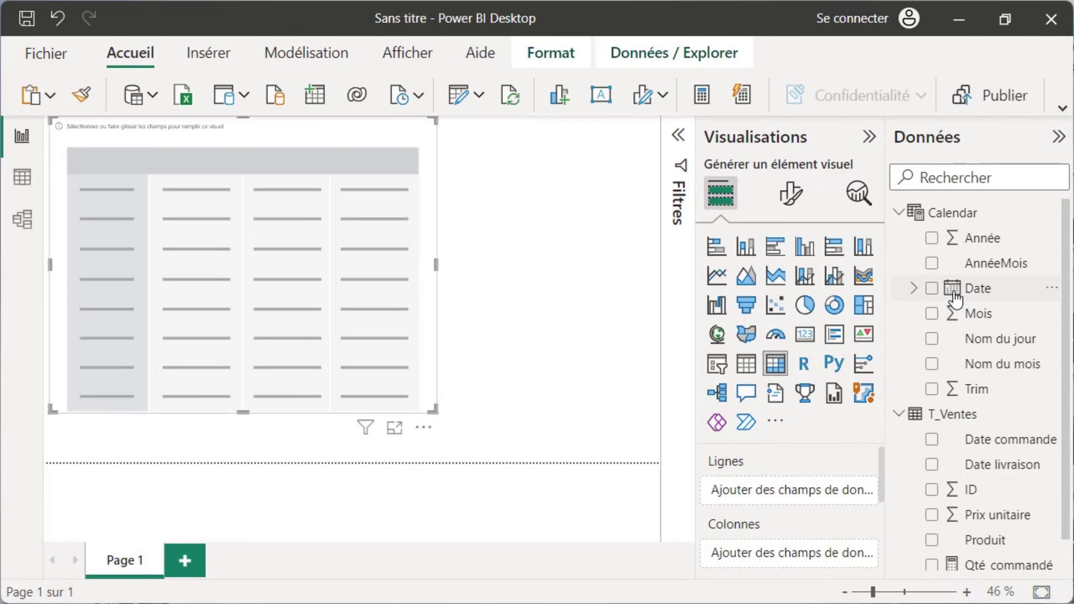
left_click(931, 290)
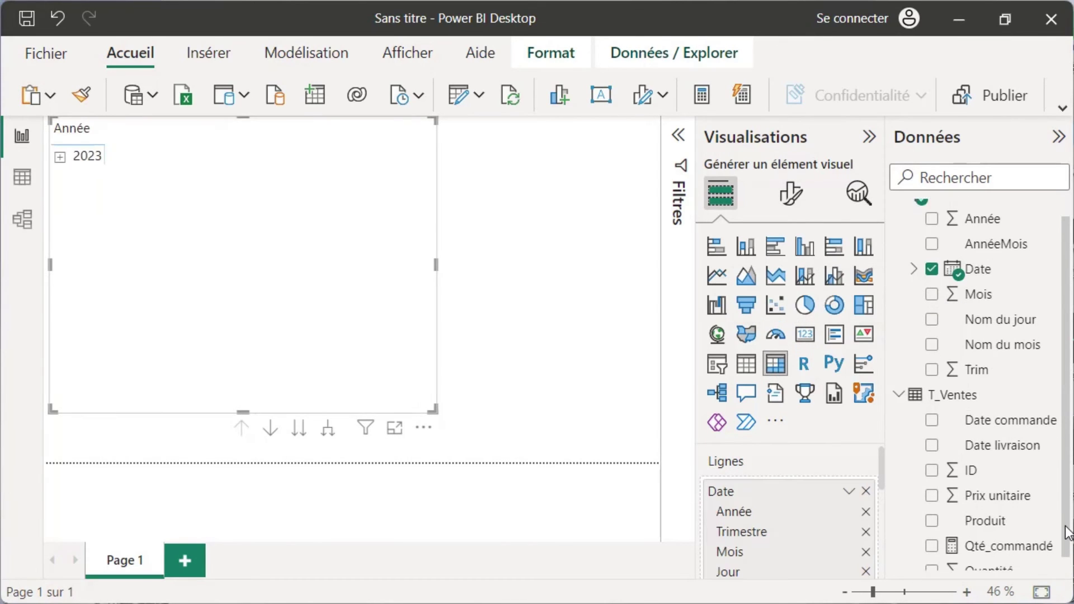
left_click_drag(1007, 537, 932, 541)
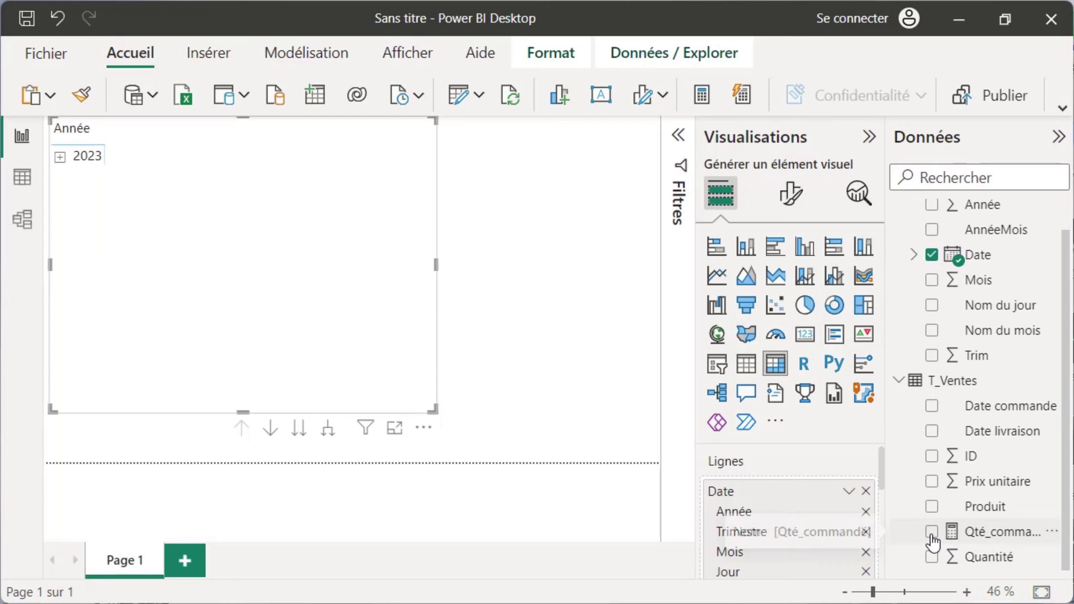
left_click(933, 540)
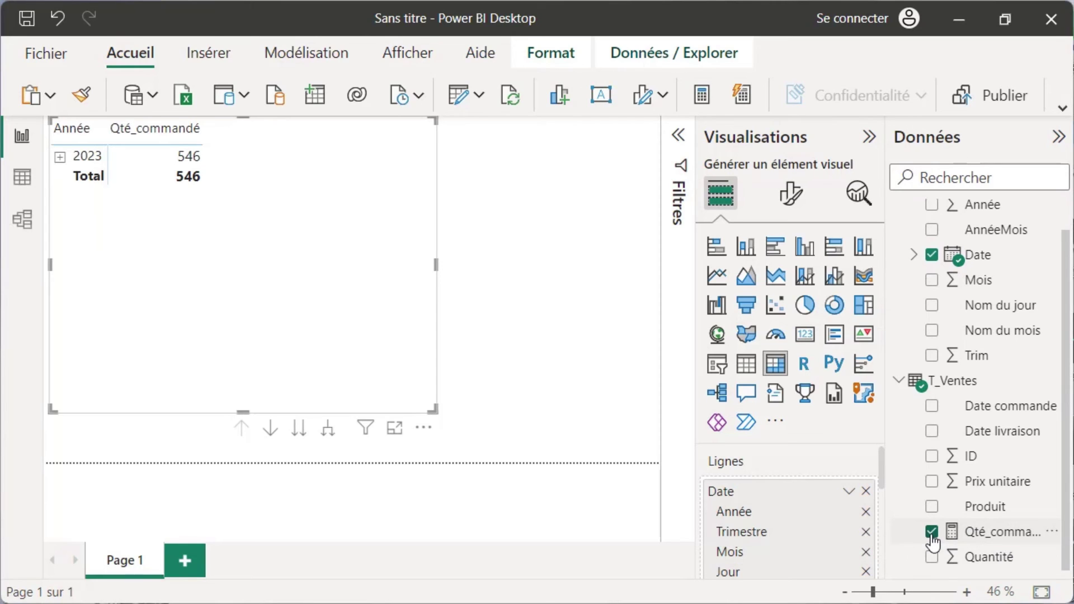
left_click(866, 513)
left_click(866, 514)
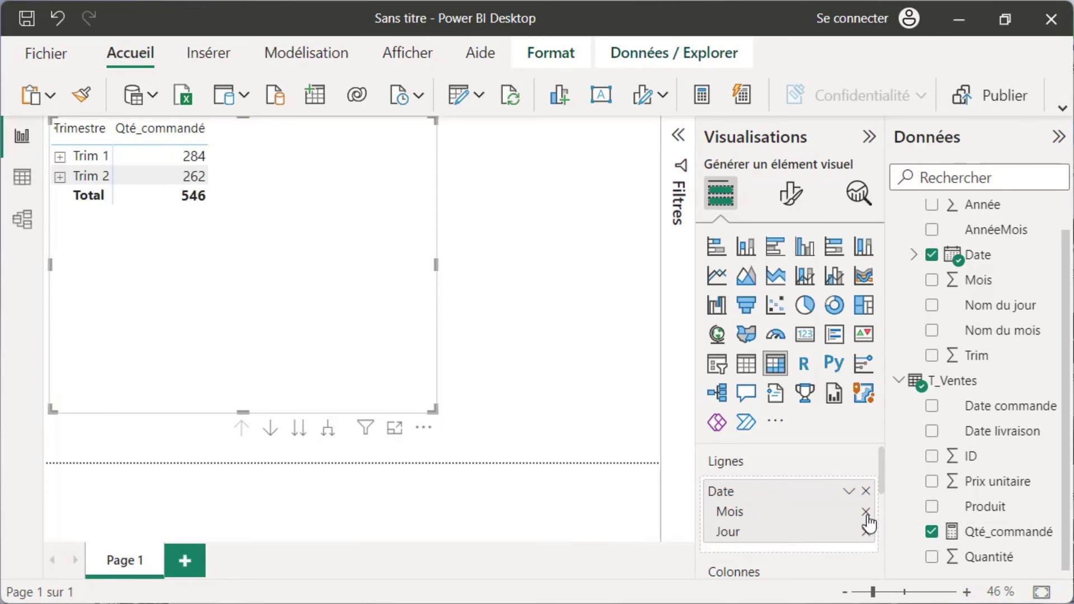
left_click(866, 532)
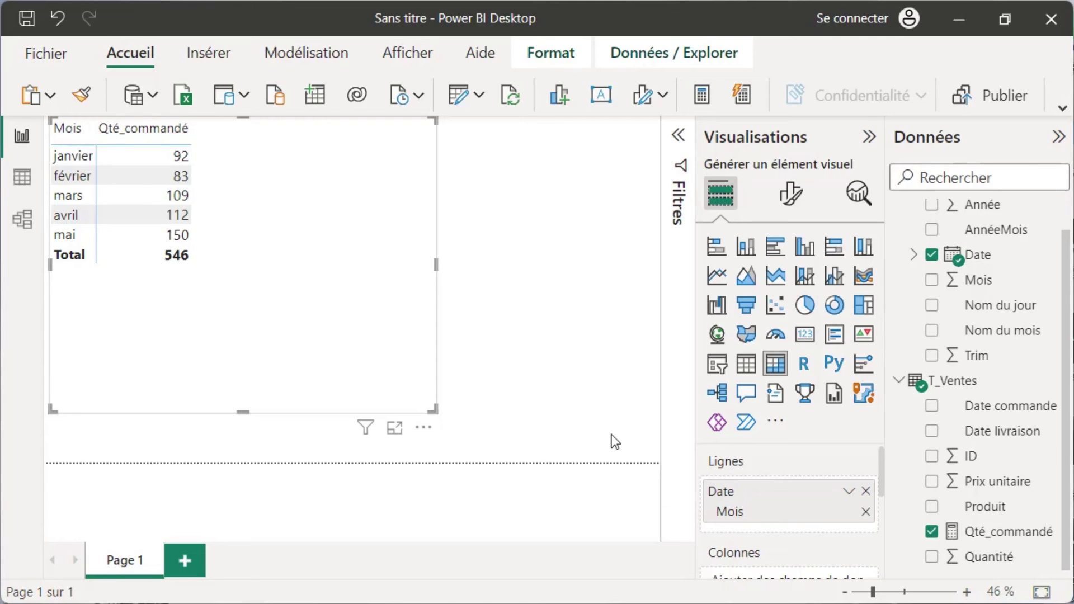
Step: Review the relationship diagram in Model view, then select the T_Ventes table
left_click(24, 218)
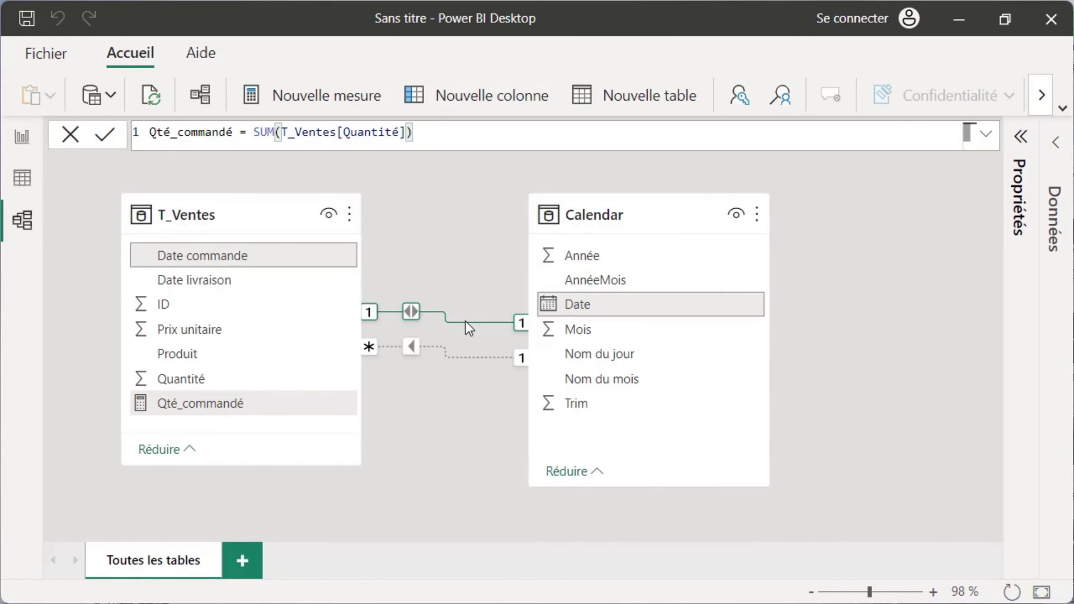
left_click(22, 219)
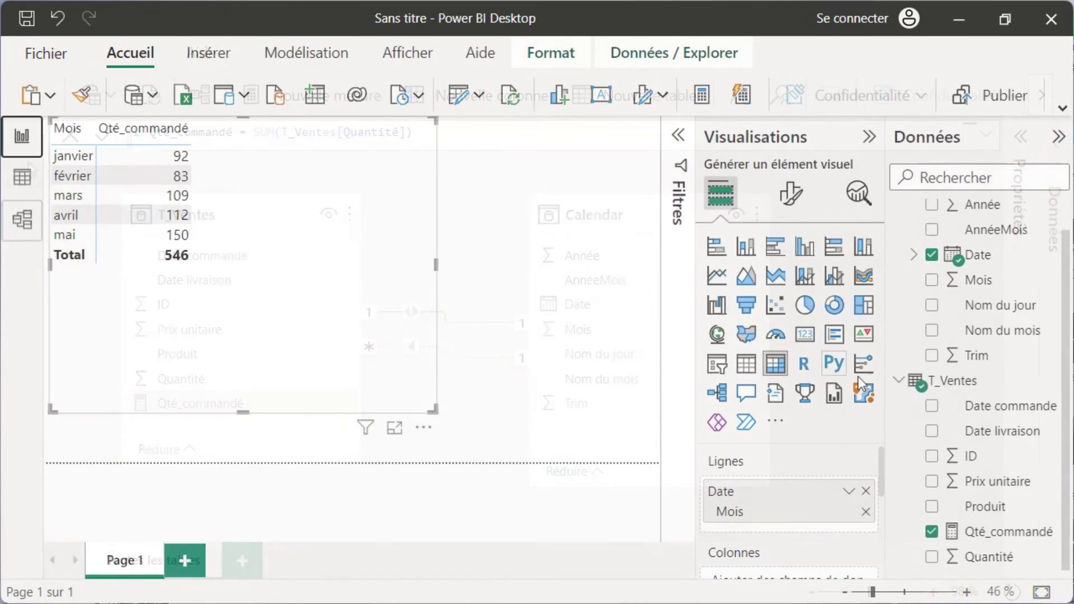
left_click(966, 386)
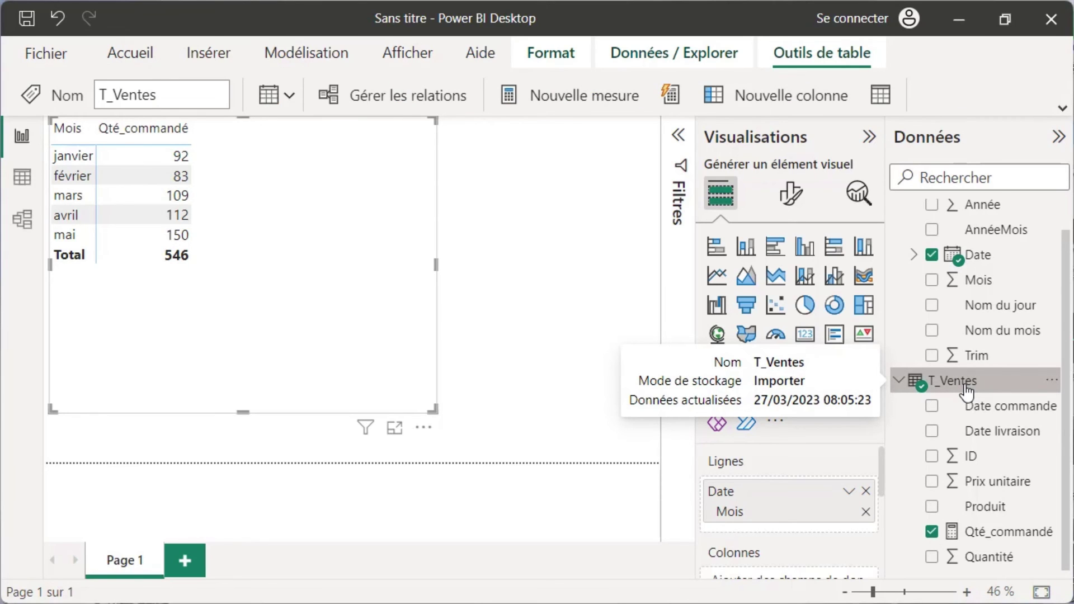
Step: Start a new measure Qté_livré = CALCULATE([Qté_commandé], …) in T_Ventes
left_click(542, 106)
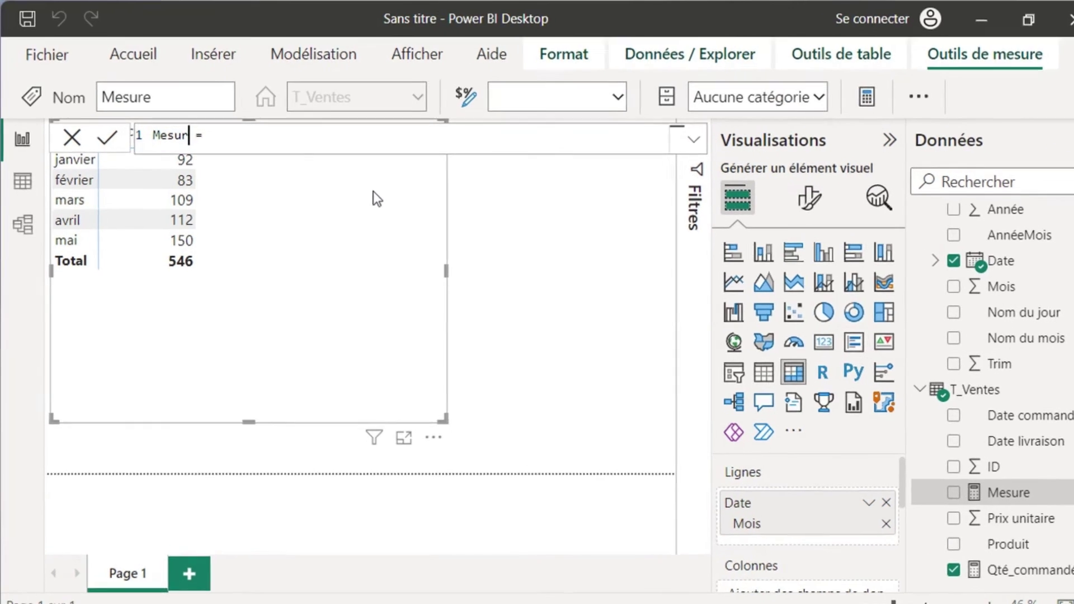
key("BackSpace")
key("BackSpace")
key("BackSpace")
type("Qté_livré")
left_click(333, 144)
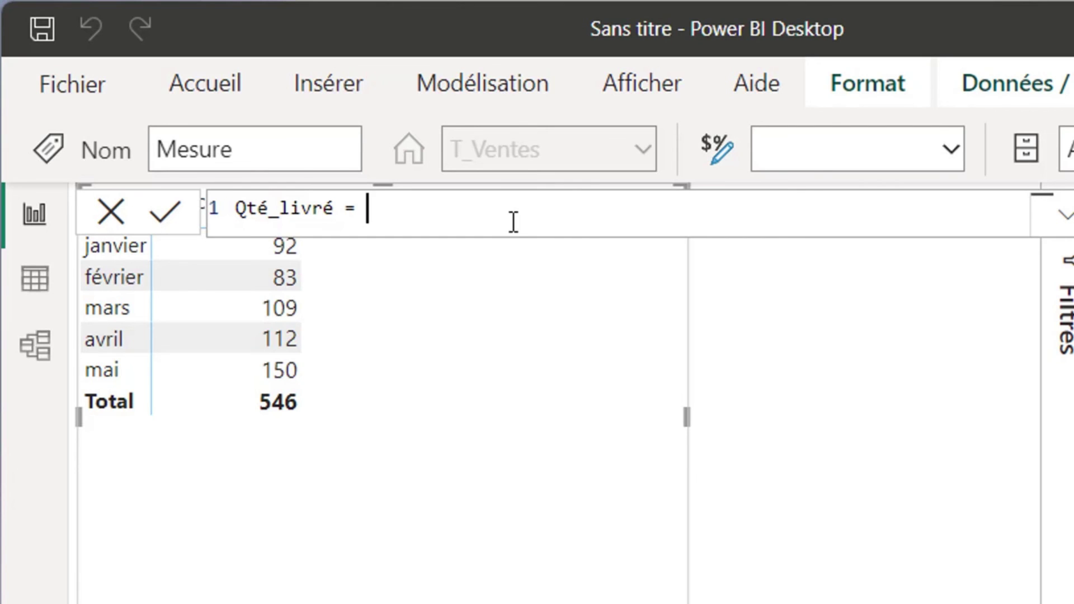
type("CALCULATE(")
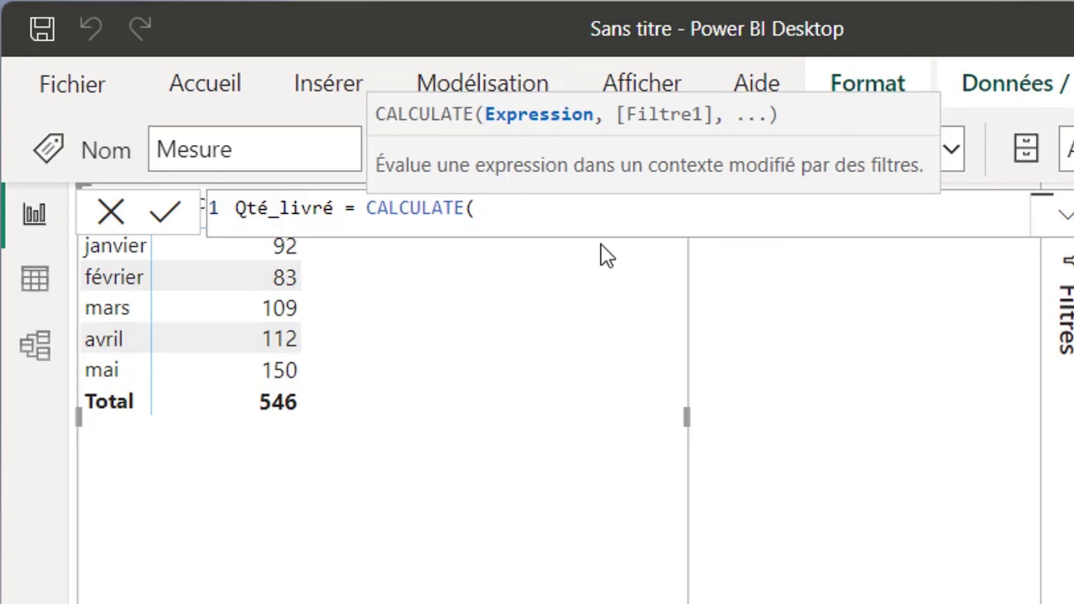
type("qt")
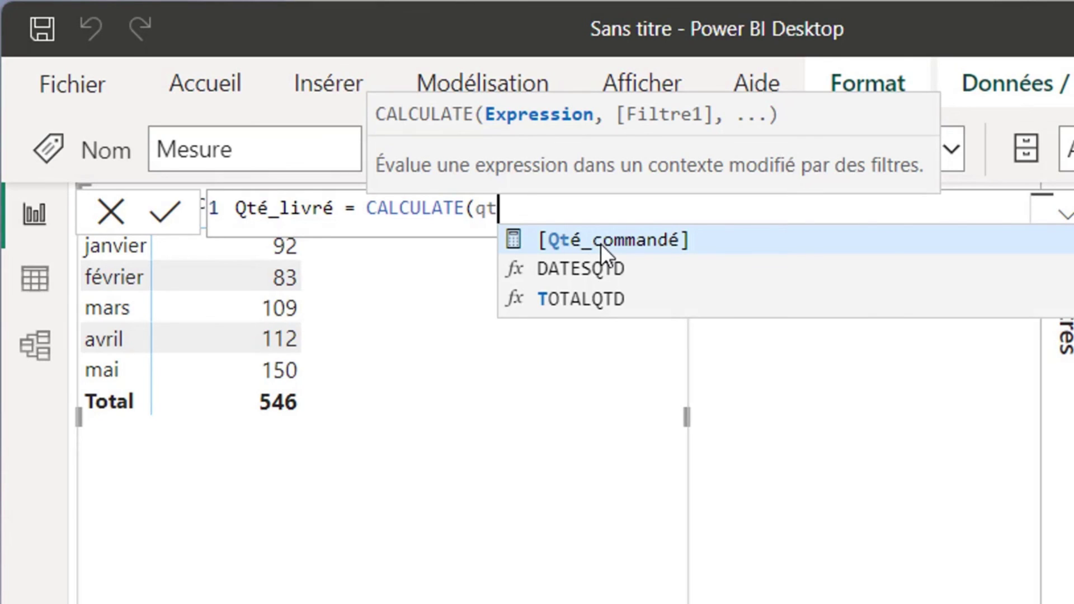
left_click(601, 244)
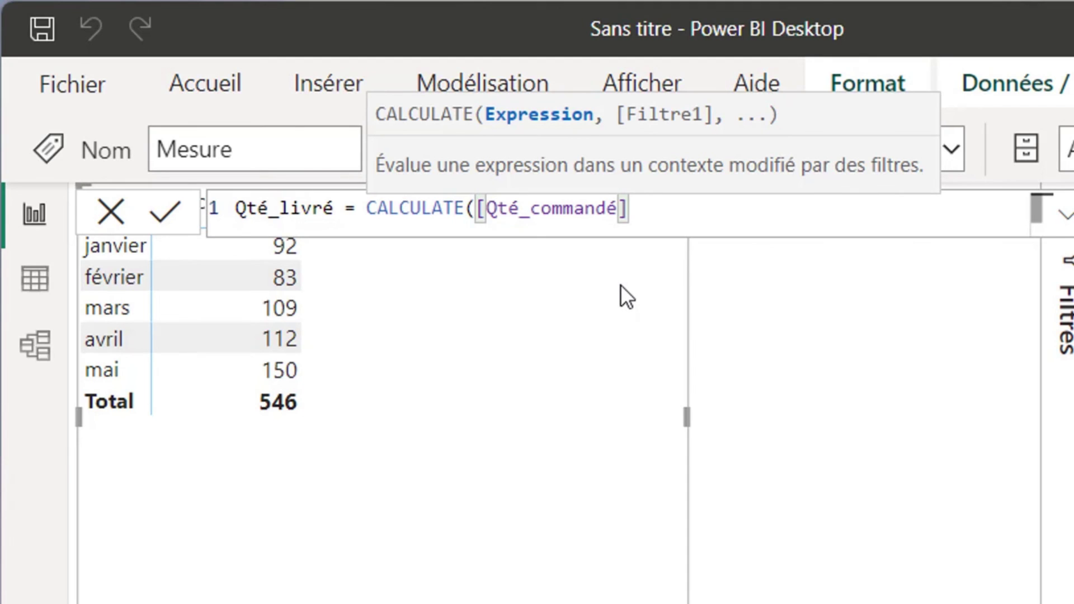
type(",")
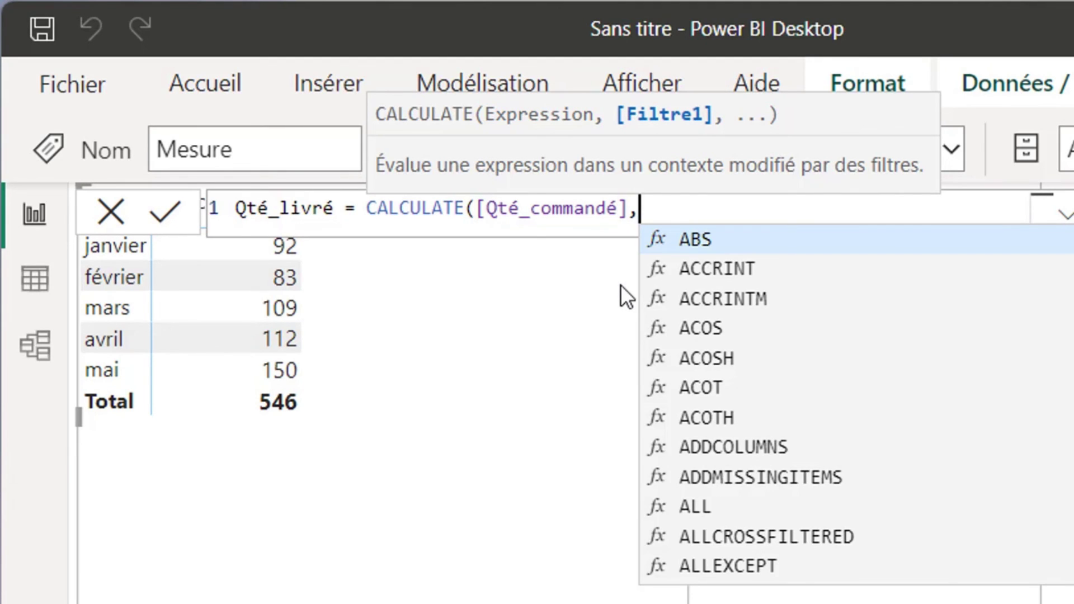
Step: Add USERELATIONSHIP(T_Ventes[Date livraison],'Calendar'[Date]) as the filter and commit the measure
key("shift+Return")
type("us")
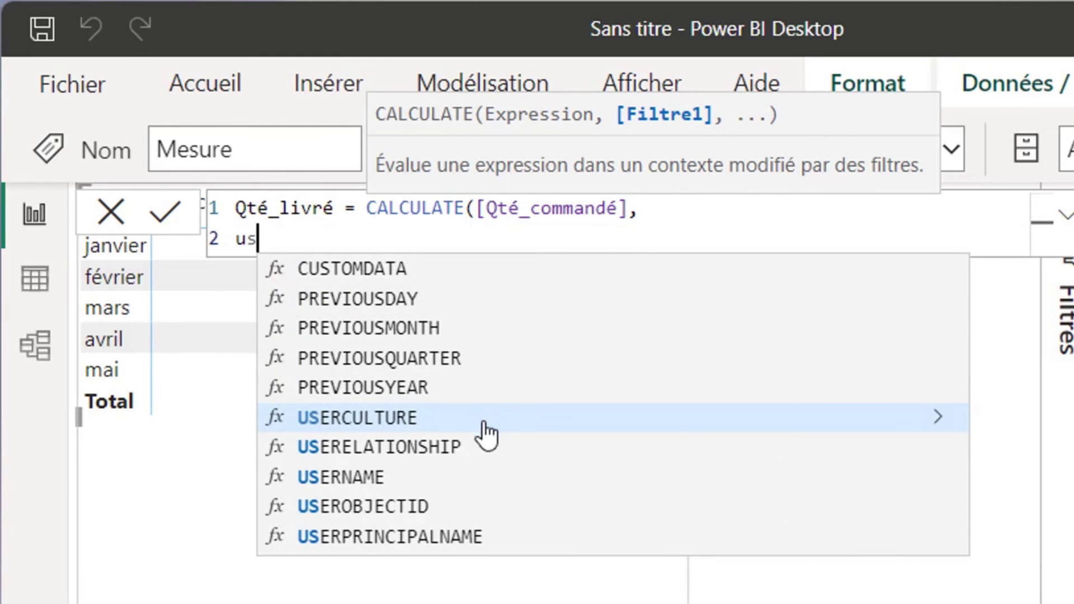
left_click(453, 447)
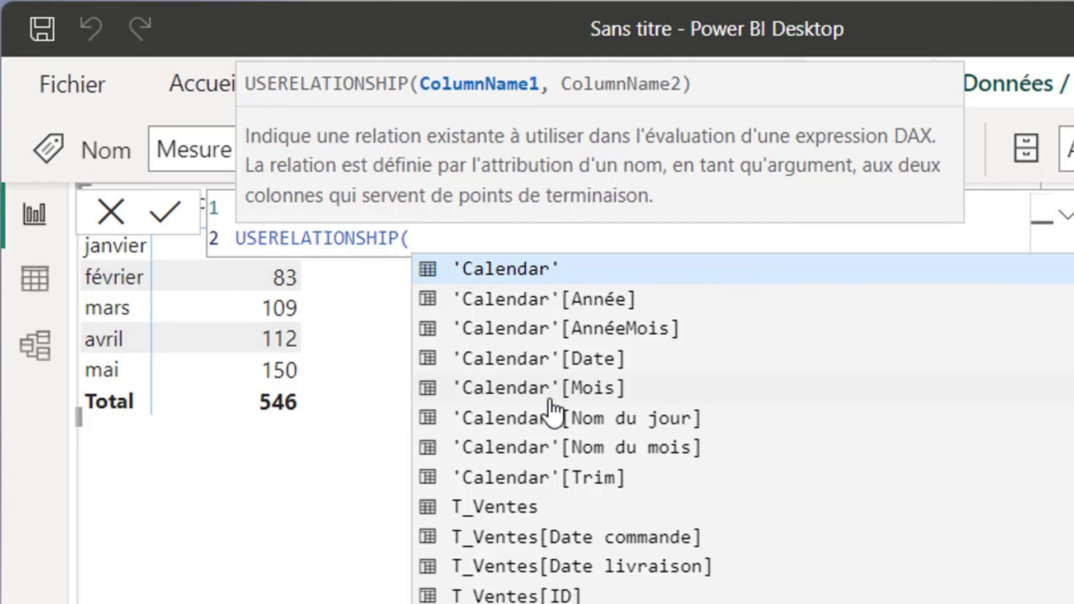
type("T_")
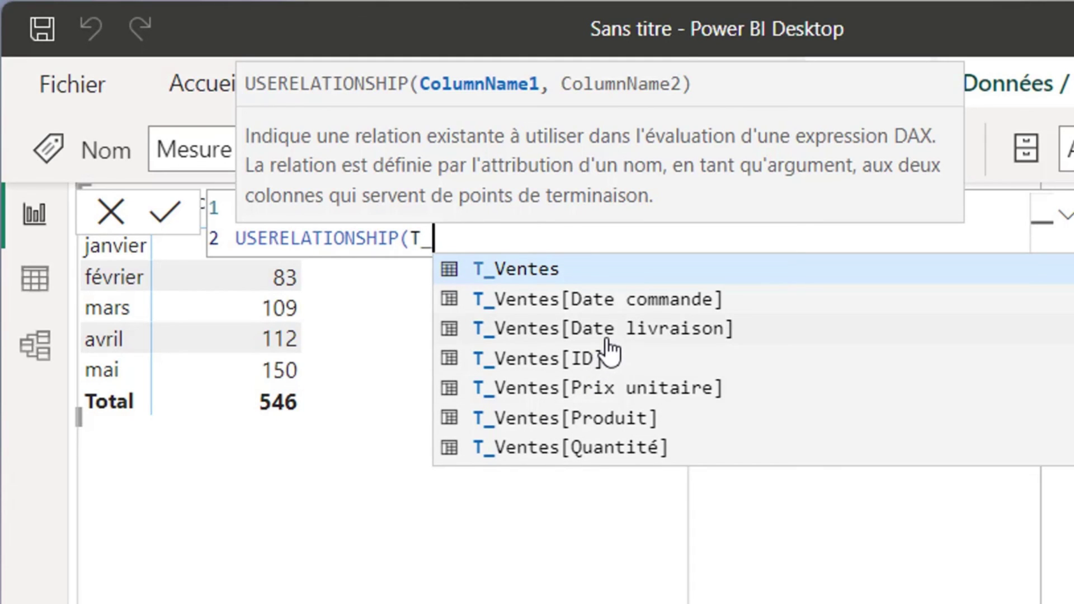
left_click(603, 333)
type(",")
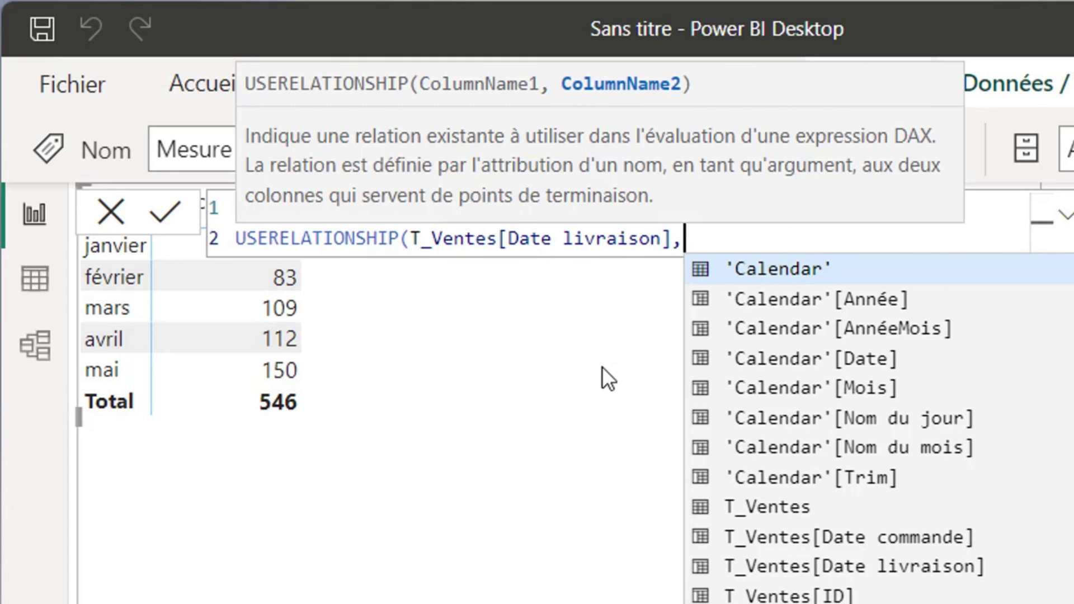
left_click(777, 361)
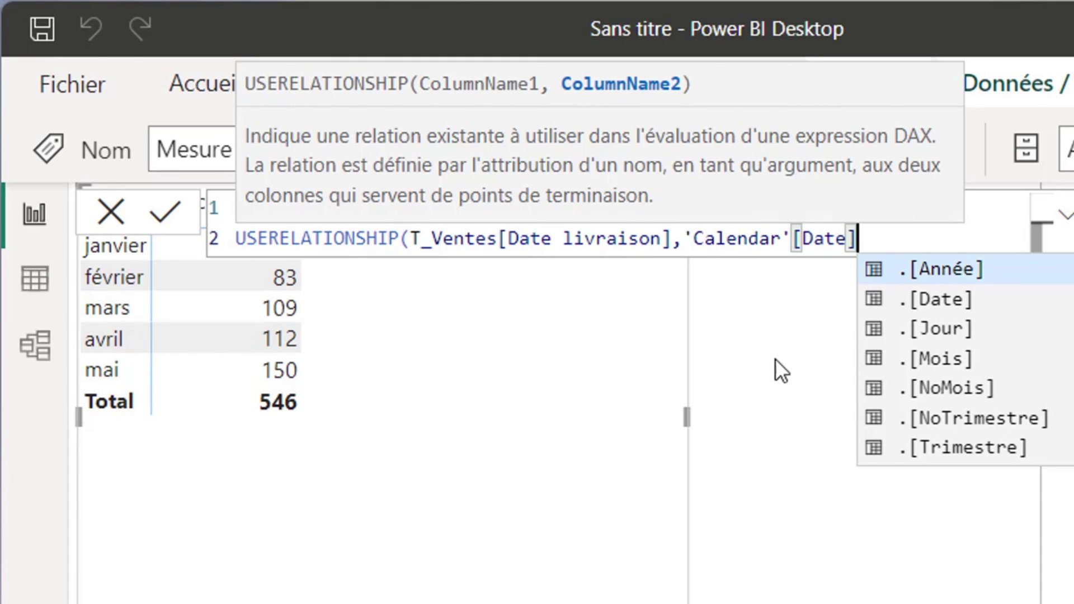
type(")")
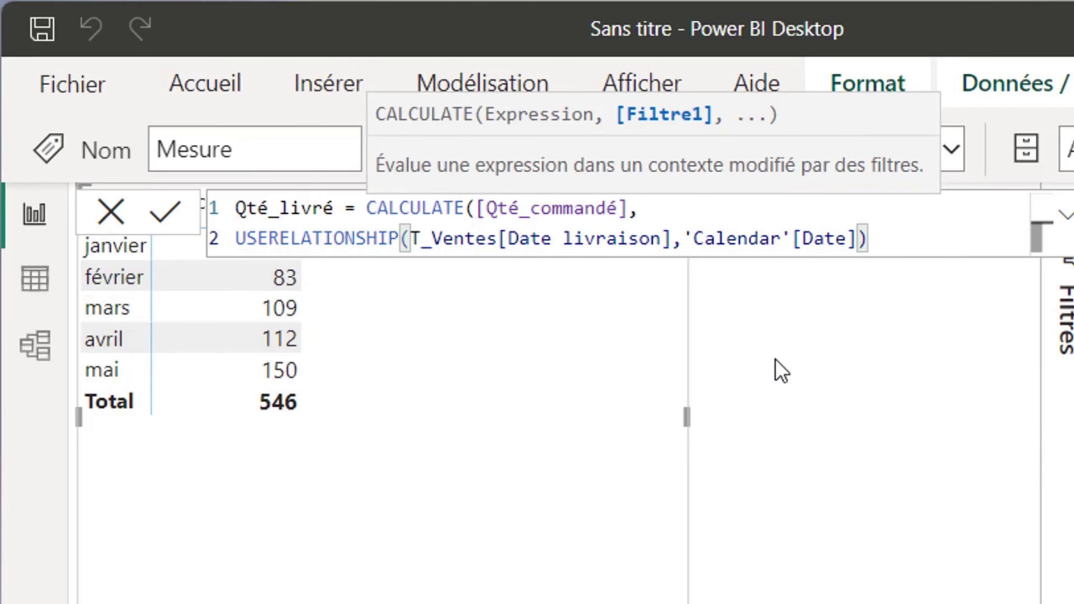
type(")")
key("Return")
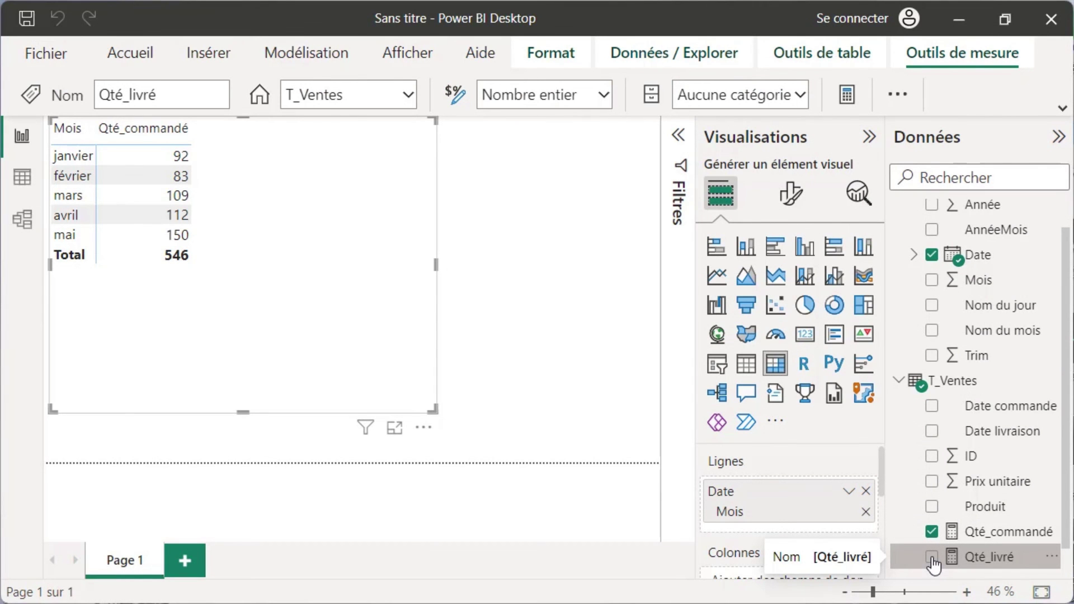
Step: Add Qté_livré to the matrix values, revealing a juin row of 4
left_click(931, 558)
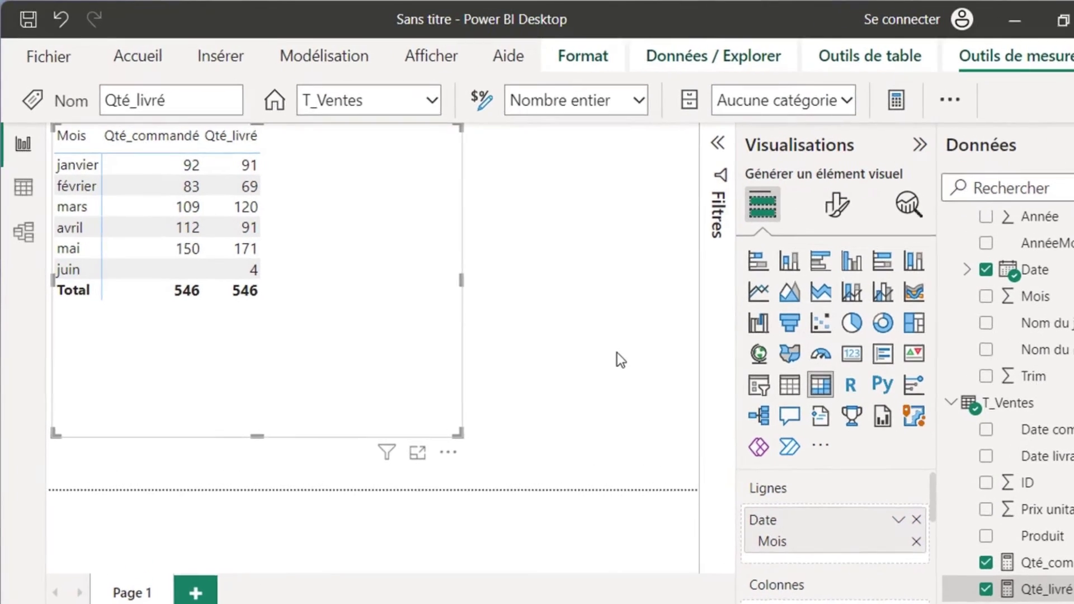